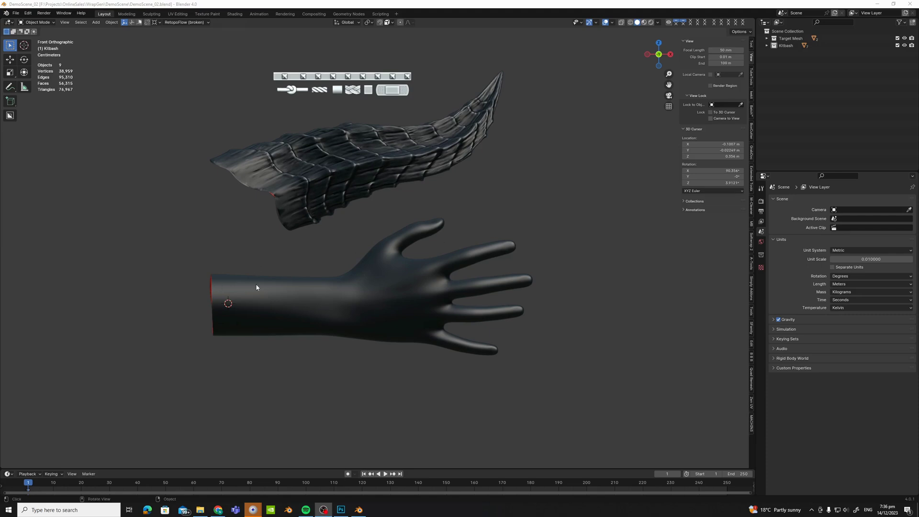
Add a single-point poly curve at the 3D cursor near the open end of the forearm.
shift+middle_drag(246, 288, 317, 279)
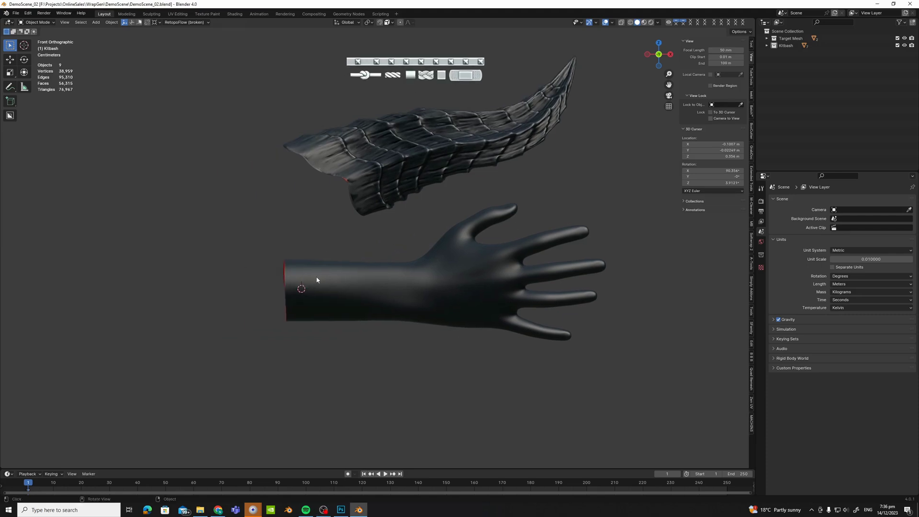
scroll(329, 284, up, 2)
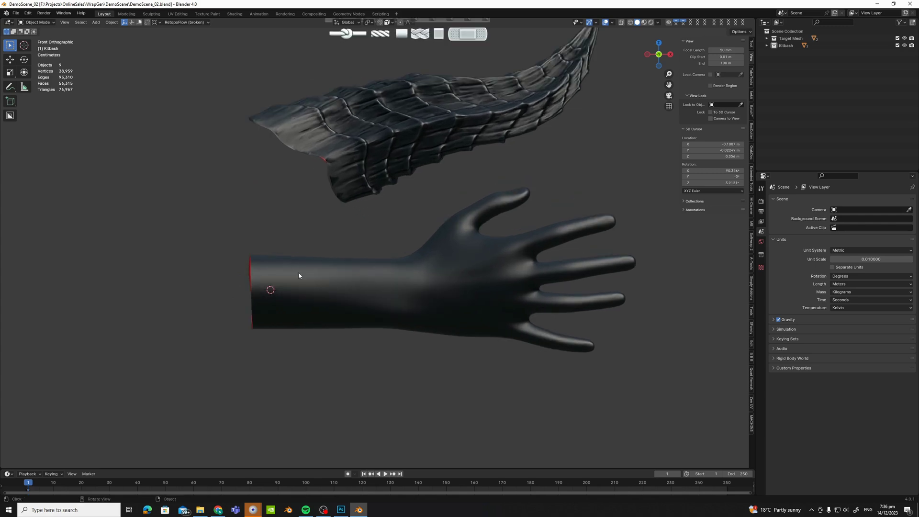
scroll(289, 282, up, 4)
key(shift+a)
mouse_move(235, 283)
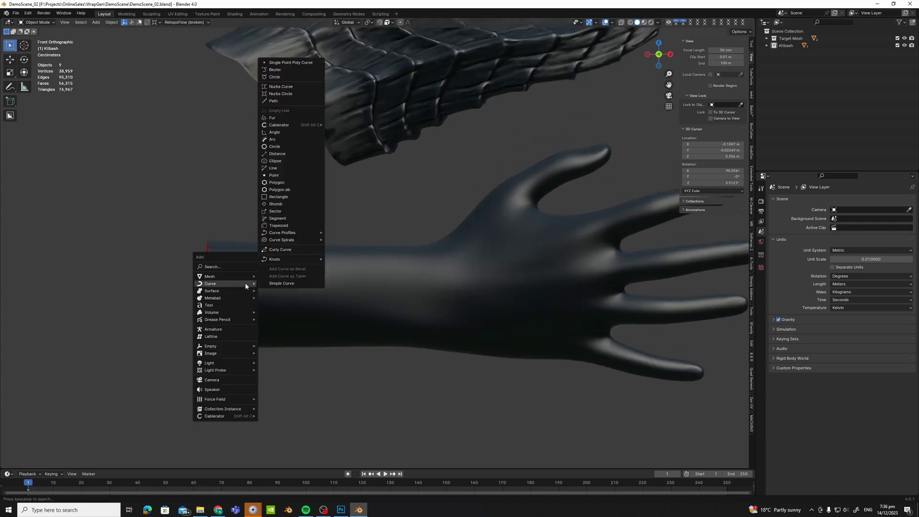
click(287, 62)
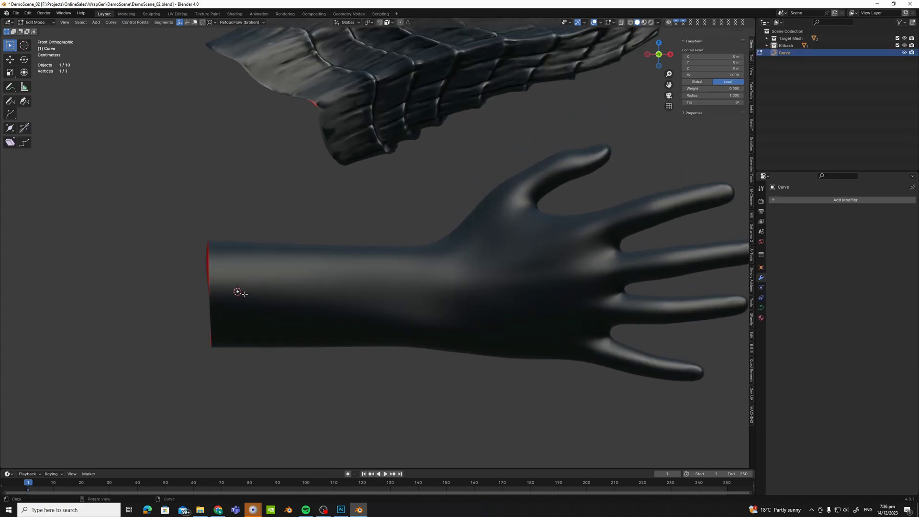
Reposition the curve point slightly and extrude it about 0.086 m along the forearm towards the wrist, finishing in Object Mode.
key(ctrl+shift+Tab)
key(g)
click(238, 294)
key(e)
click(401, 302)
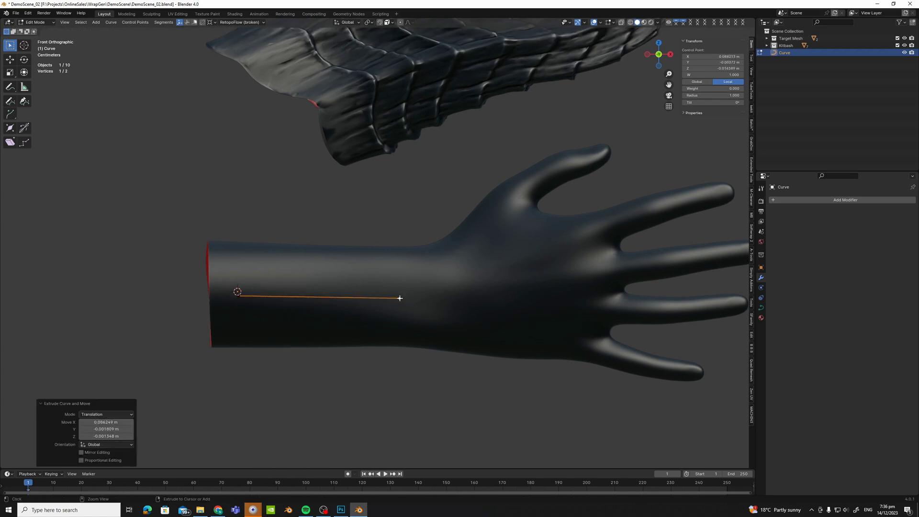
middle_drag(400, 302, 361, 303)
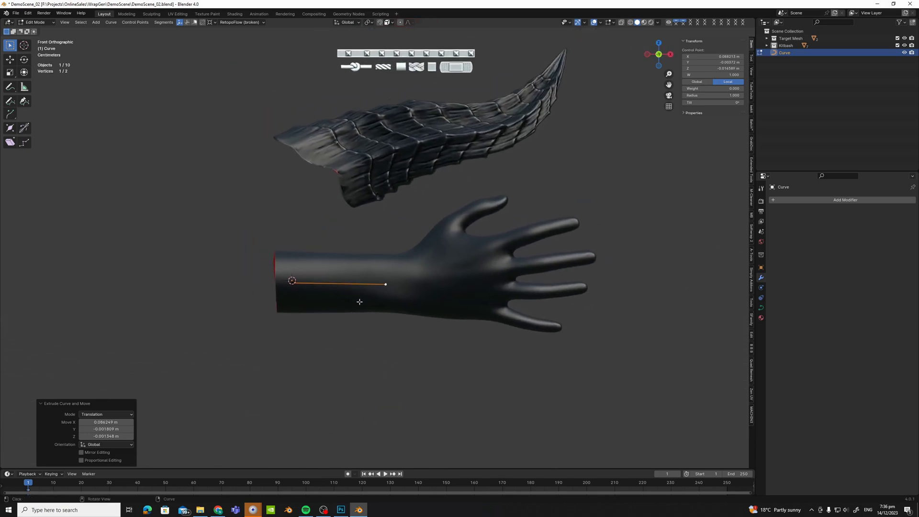
key(Tab)
scroll(361, 304, up, 2)
shift+middle_drag(360, 255, 335, 254)
scroll(342, 260, up, 1)
click(15, 12)
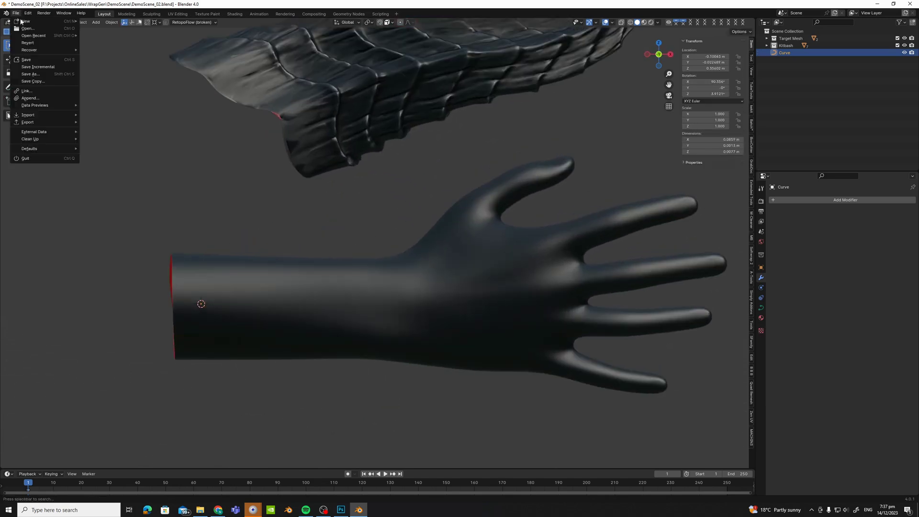
click(41, 100)
click(314, 184)
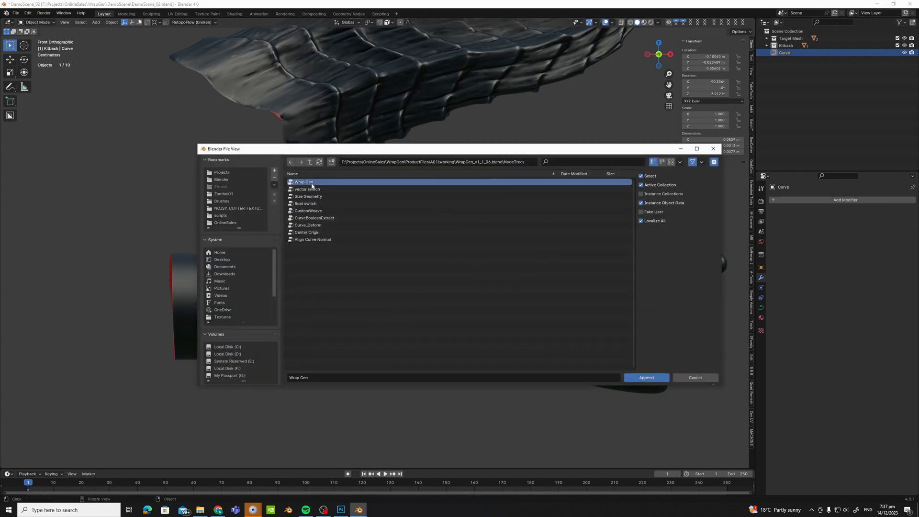
click(695, 378)
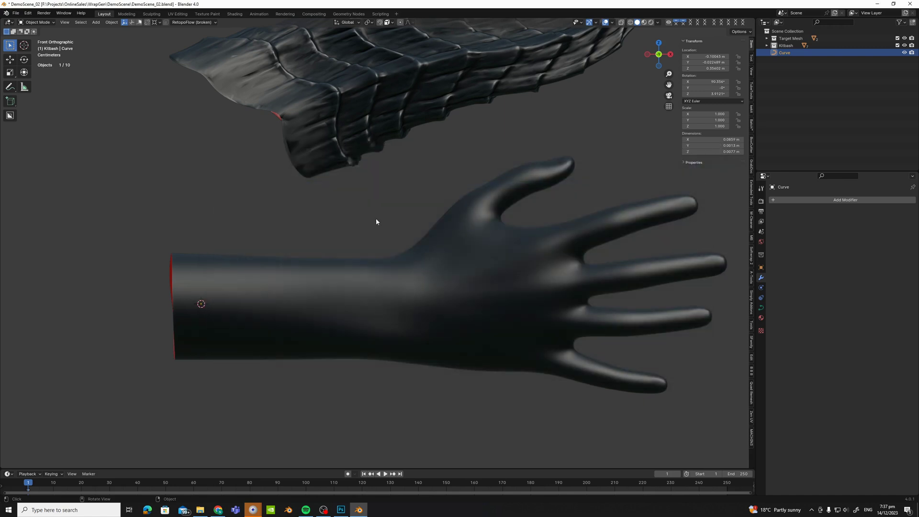
Add a Geometry Nodes modifier to the curve and assign the Wrap Gen node group to it.
mouse_move(314, 259)
middle_down()
mouse_move(372, 259)
mouse_move(315, 257)
mouse_move(331, 259)
middle_up()
click(800, 200)
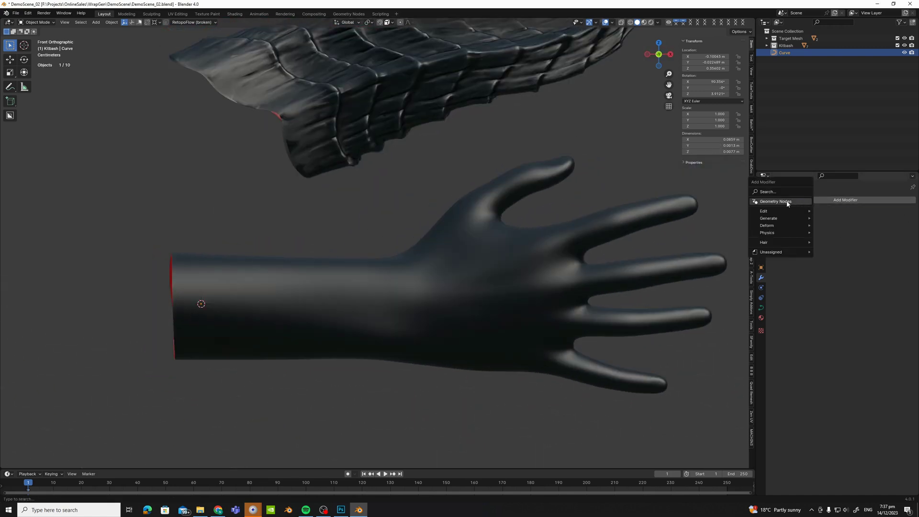
click(786, 202)
key(f)
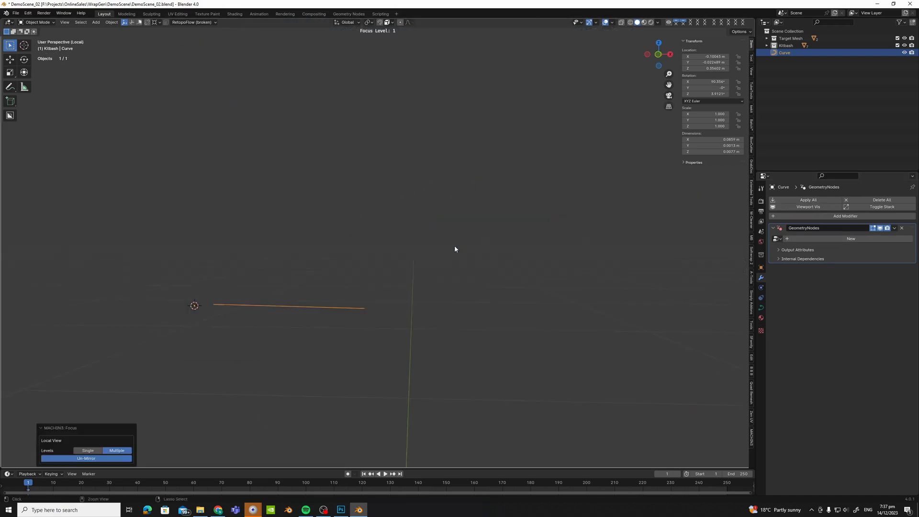
key(Tab)
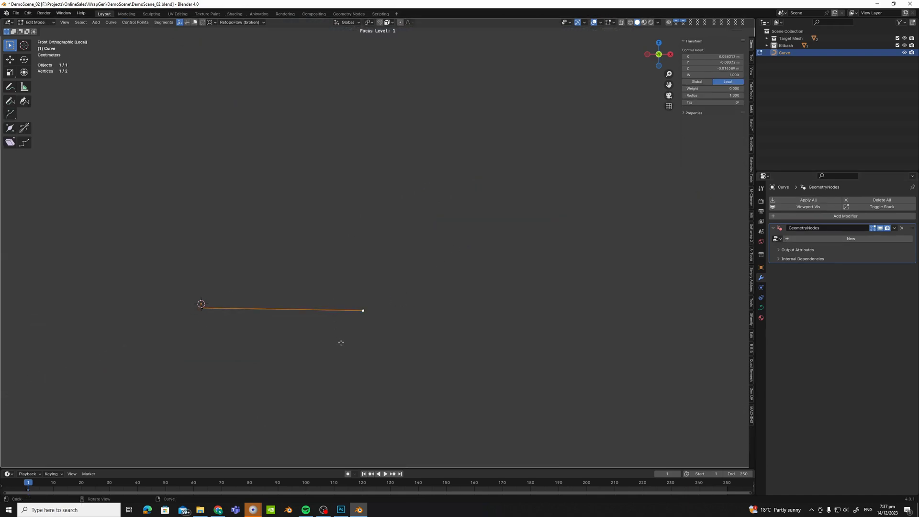
key(Tab)
click(779, 239)
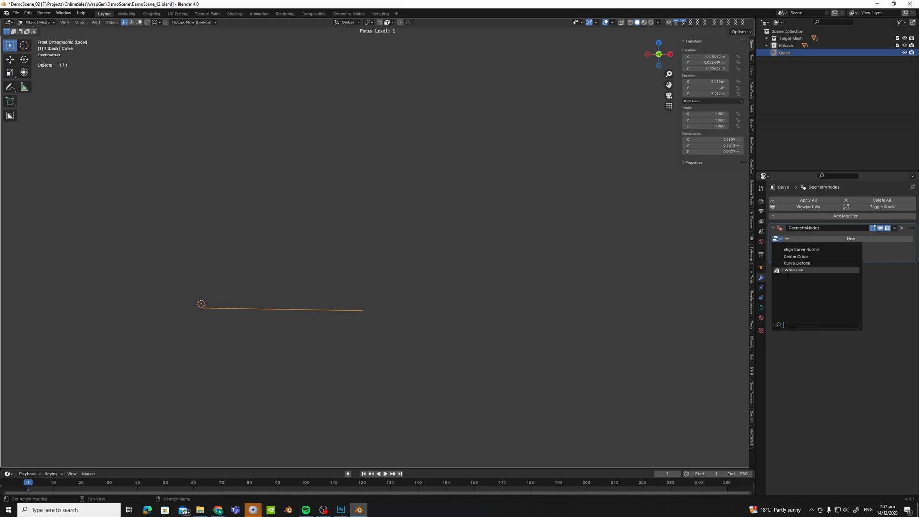
click(792, 270)
Show the whole scene again and enlarge the radius of both curve points with Shrink/Fatten so the discs surround the forearm.
key(ctrl+f)
mouse_move(414, 225)
middle_down()
mouse_move(486, 219)
mouse_move(416, 211)
mouse_move(431, 209)
mouse_move(483, 225)
middle_up()
key(ctrl+f)
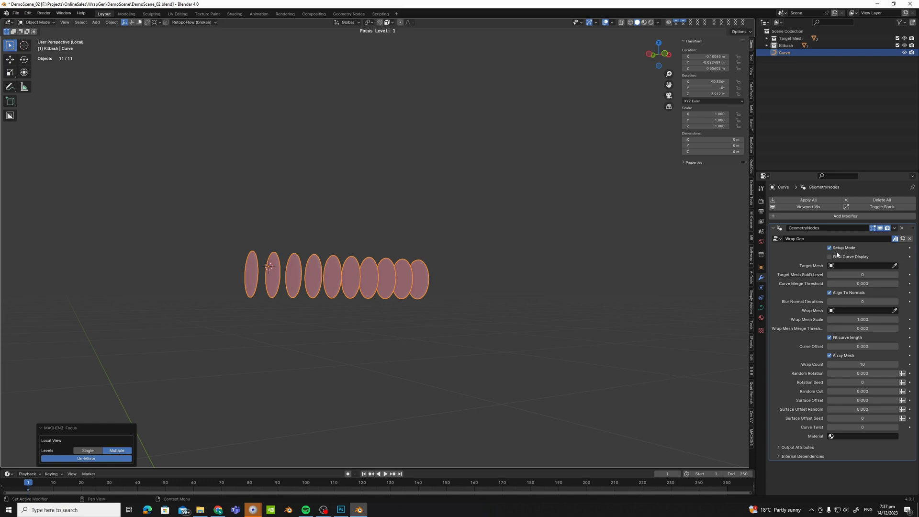
key(f)
middle_drag(476, 253, 538, 246)
key(Tab)
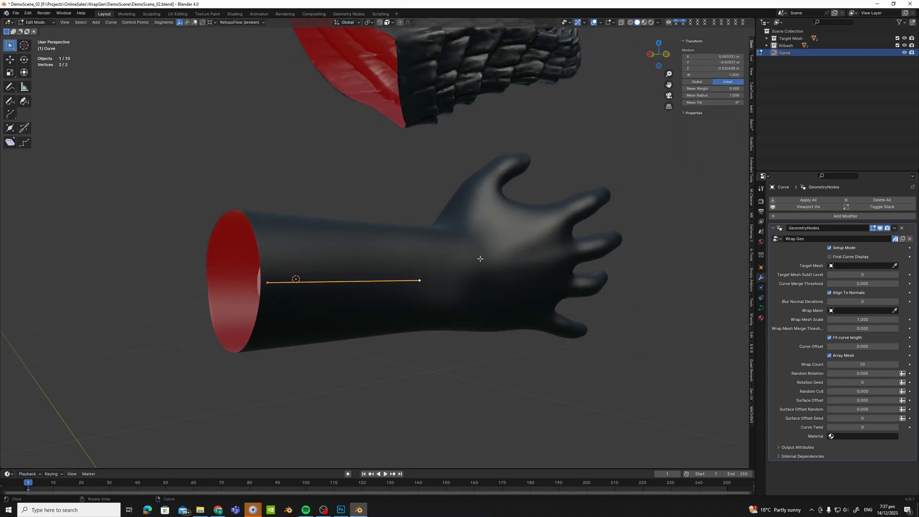
mouse_move(415, 257)
middle_down()
mouse_move(448, 266)
mouse_move(426, 268)
middle_up()
key(alt+s)
click(575, 261)
key(alt+s)
click(487, 259)
Adjust the radius of the wrist-end and forearm-end curve points individually to follow the arm's taper.
click(433, 277)
key(alt+s)
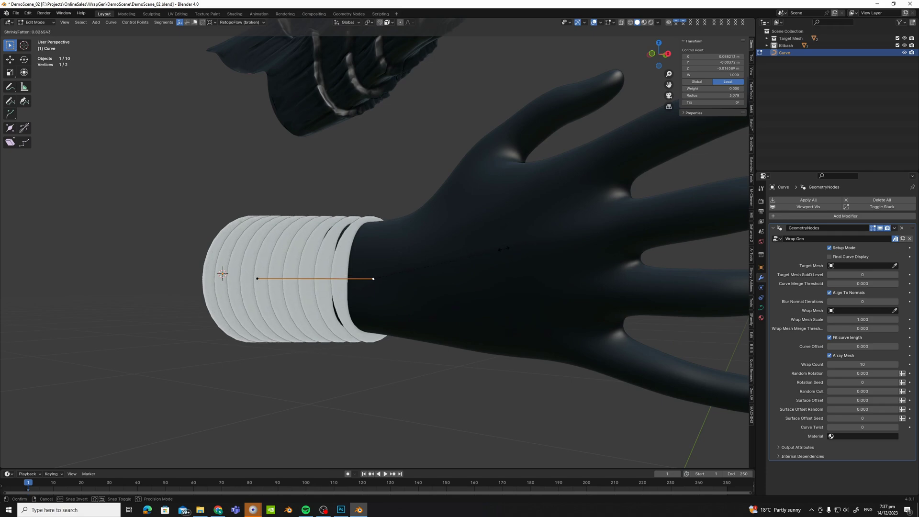
click(511, 248)
middle_drag(249, 254, 333, 261)
click(330, 255)
click(333, 270)
key(alt+s)
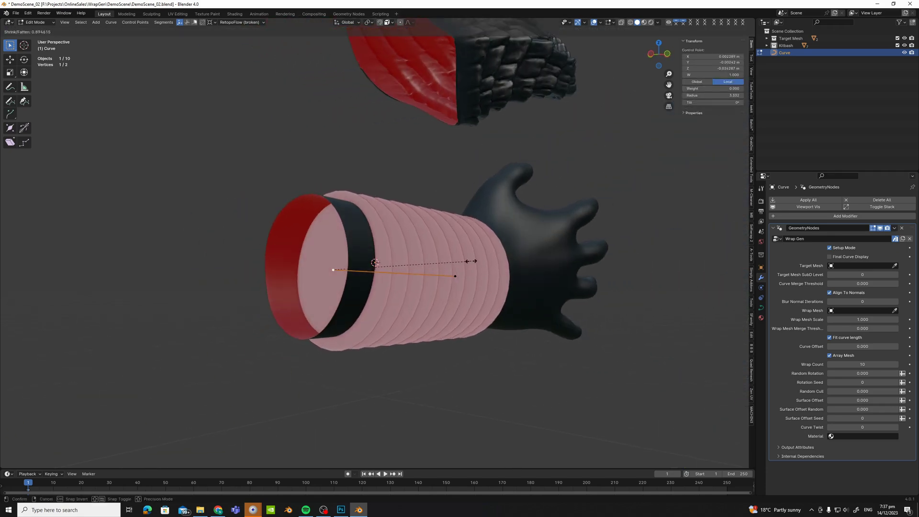
click(471, 261)
Fine-tune the curve point radius with Shrink/Fatten, leave Edit Mode and return to the front view.
middle_drag(471, 261, 445, 293)
click(396, 264)
key(alt+s)
click(450, 265)
key(Tab)
key(KP_1)
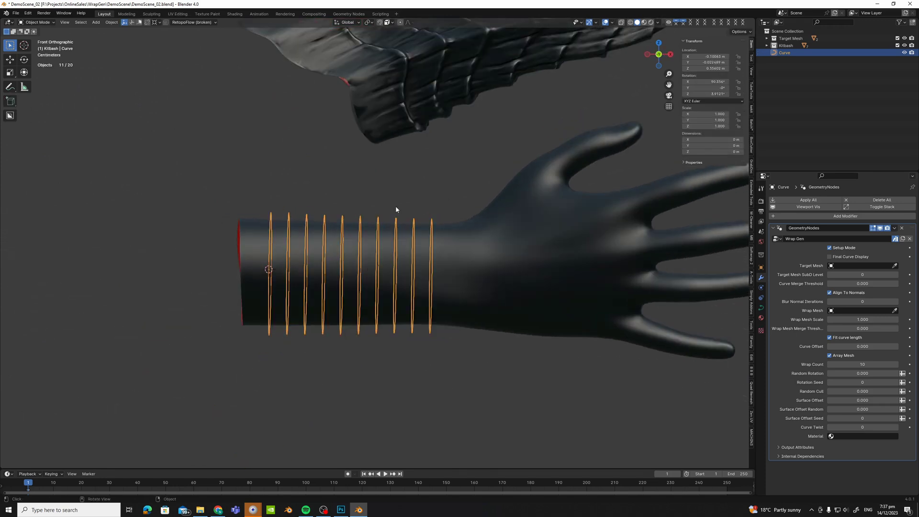
Set the hand mesh's viewport subdivision level to 0.
scroll(457, 218, up, 2)
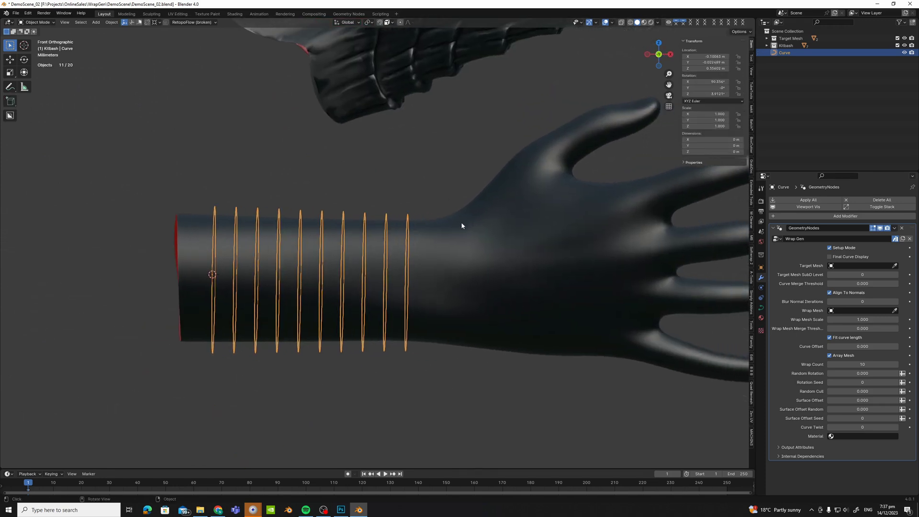
shift+middle_drag(527, 229, 488, 230)
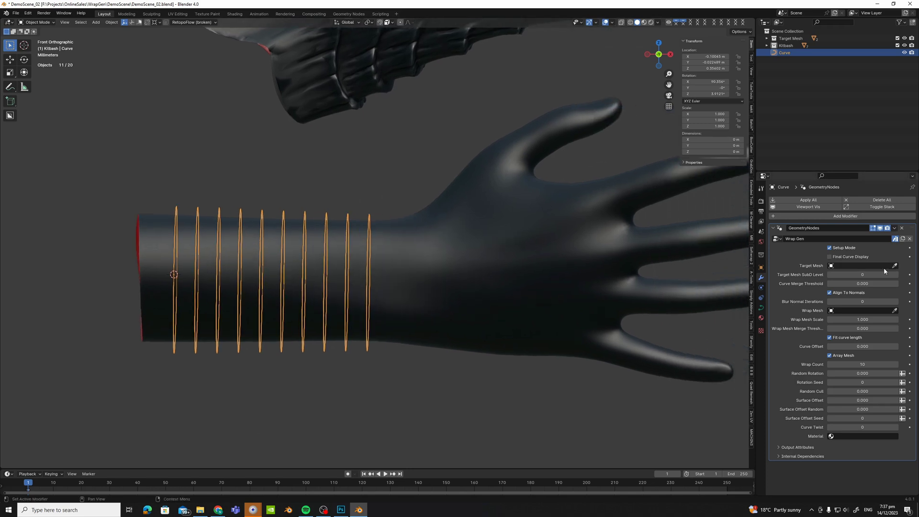
click(615, 231)
key(ctrl+0)
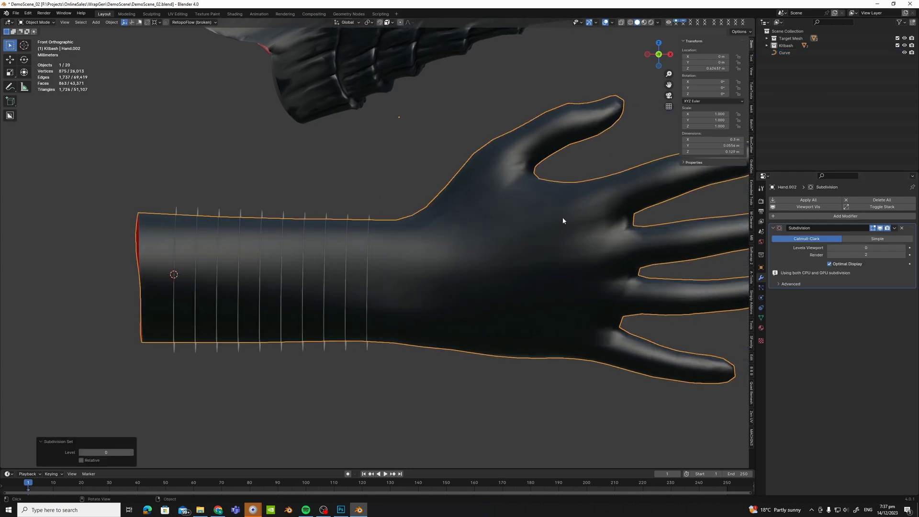
In the curve's Wrap Gen modifier, pick the hand as Target Mesh and the small square block as Wrap Mesh.
click(344, 214)
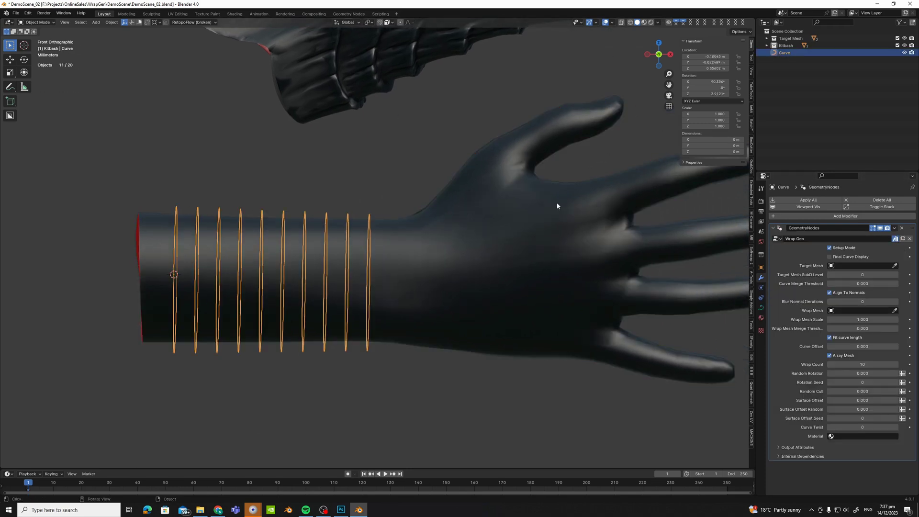
click(895, 266)
click(565, 214)
scroll(565, 215, down, 4)
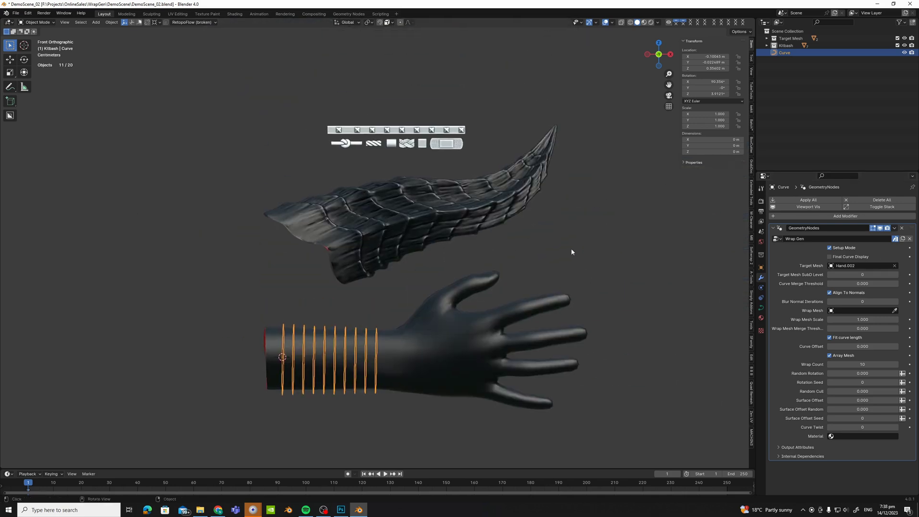
click(894, 311)
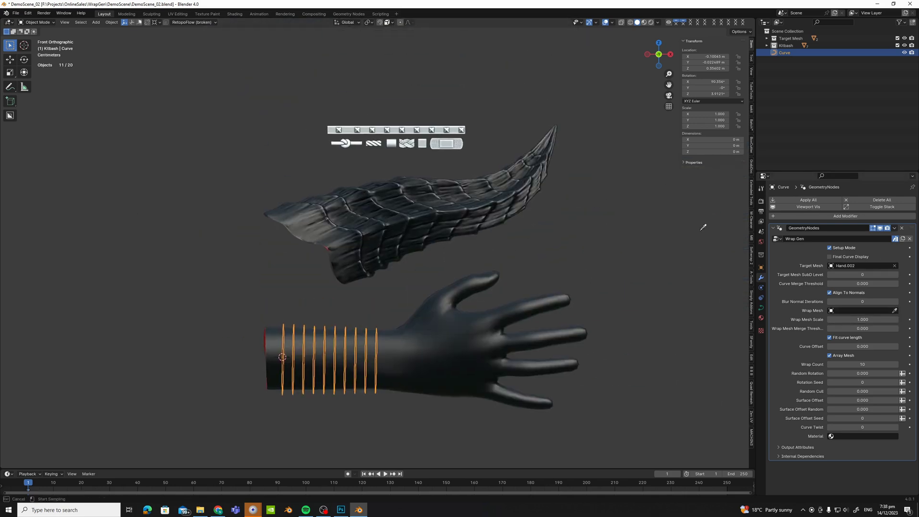
click(423, 141)
Turn on the wireframe display and examine the topology of the square block and the hand.
scroll(426, 191, up, 5)
middle_drag(412, 201, 426, 193)
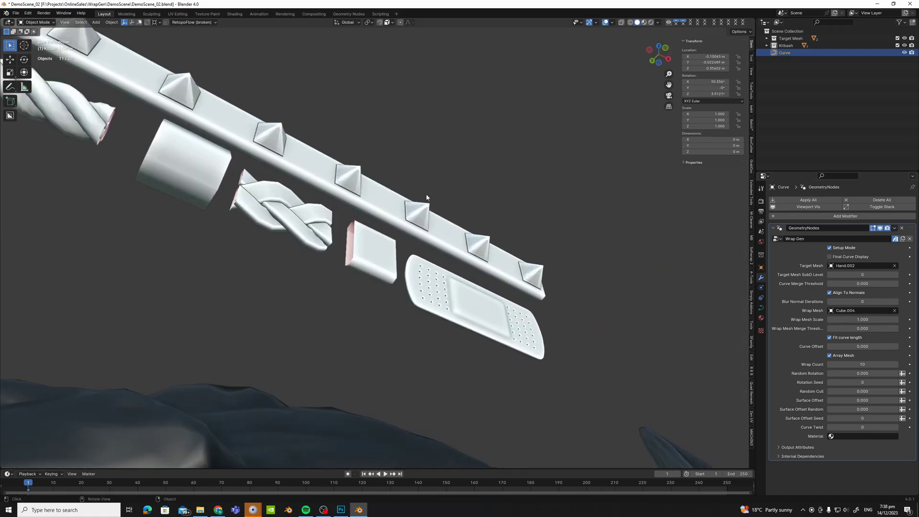
scroll(426, 193, up, 2)
click(363, 262)
key(shift+w)
middle_drag(431, 251, 421, 161)
scroll(394, 251, down, 3)
scroll(393, 256, down, 10)
scroll(352, 230, up, 5)
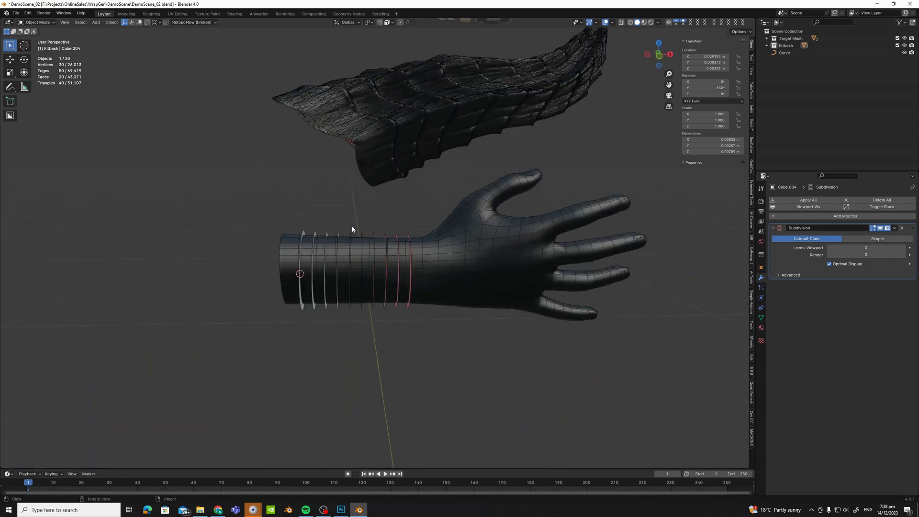
Select the wrap curve and turn off Setup Mode in its Wrap Gen modifier.
click(349, 232)
scroll(357, 232, up, 4)
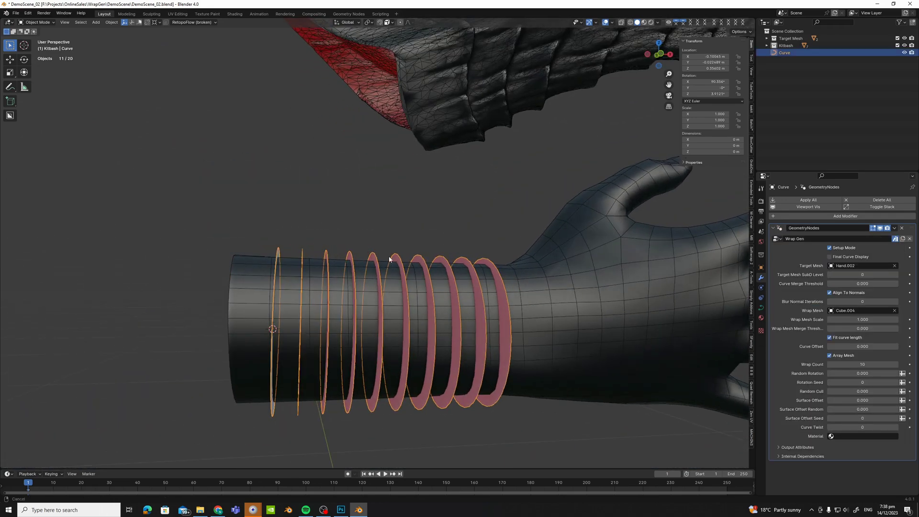
shift+middle_drag(389, 259, 466, 181)
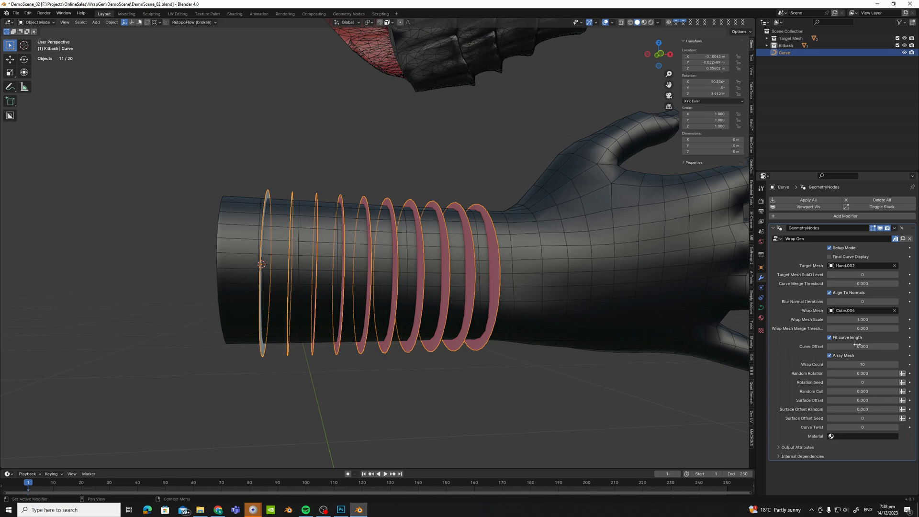
click(830, 248)
Examine how the generated bands fit around the forearm and compare them with the hand's low-resolution wireframe.
middle_drag(581, 216, 498, 233)
key(f)
scroll(458, 259, down, 2)
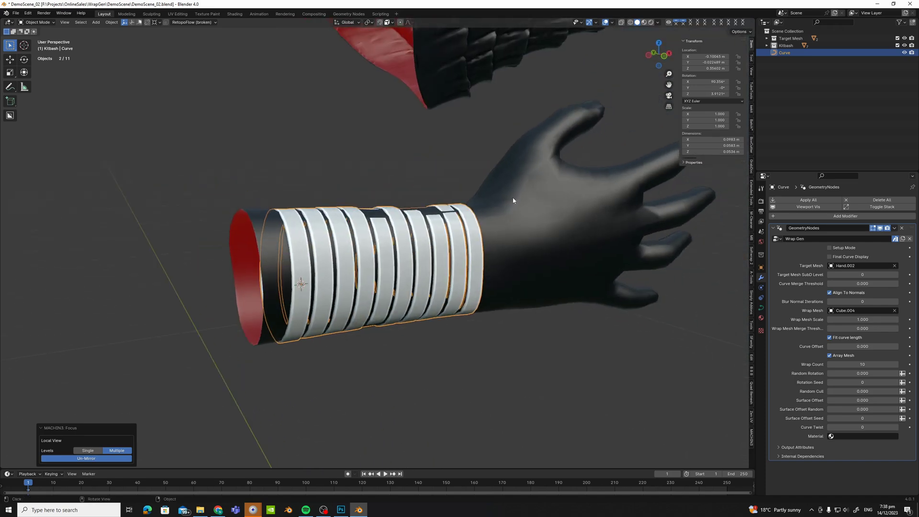
middle_drag(530, 192, 439, 204)
scroll(459, 199, up, 3)
scroll(464, 189, down, 3)
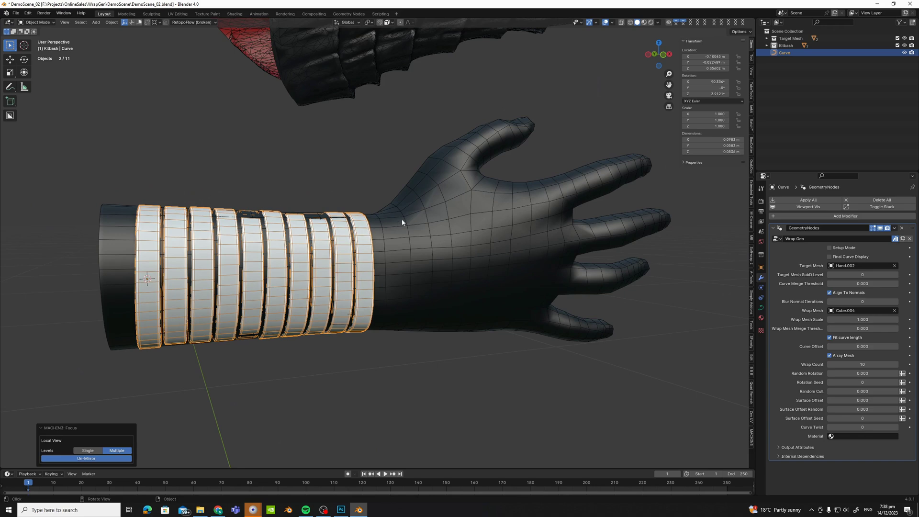
scroll(383, 223, up, 1)
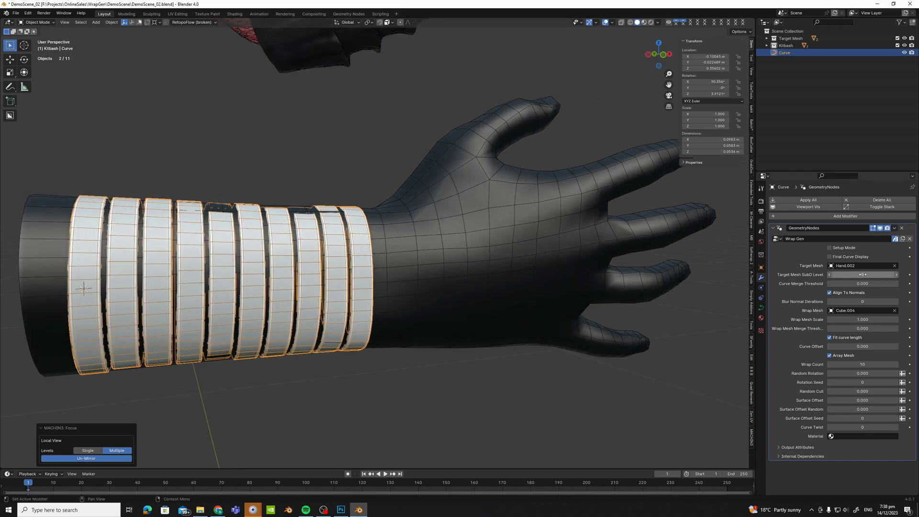
click(527, 228)
click(366, 229)
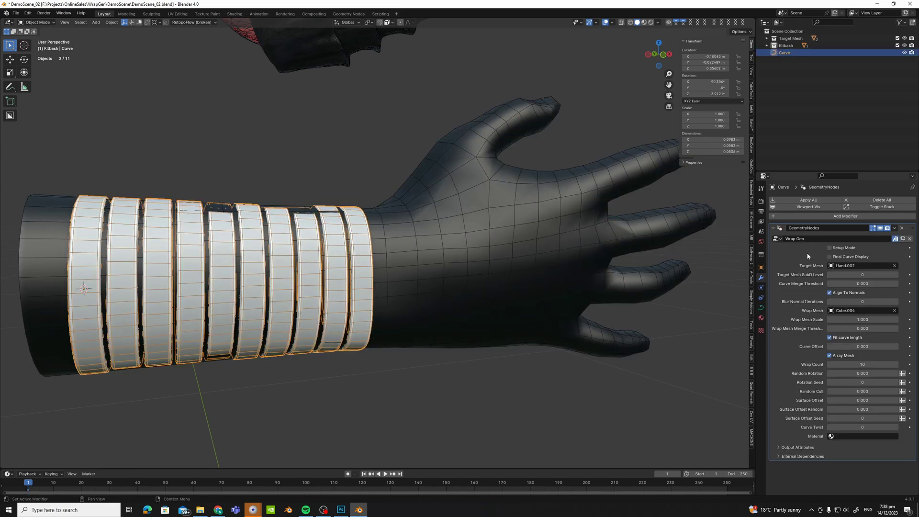
Set the hand mesh's subdivision level to 2 and reselect the wrap curve.
click(451, 231)
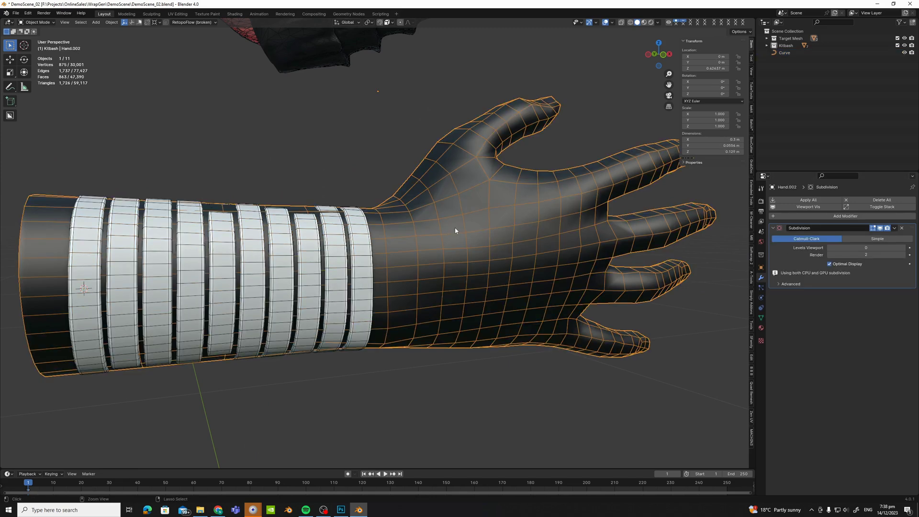
middle_drag(455, 232, 424, 233)
key(ctrl+2)
scroll(303, 235, up, 5)
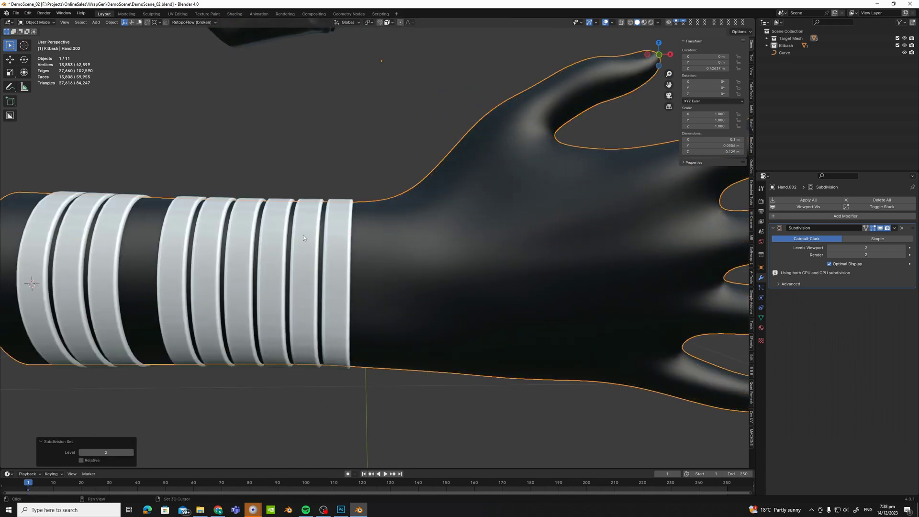
click(367, 228)
scroll(368, 230, down, 4)
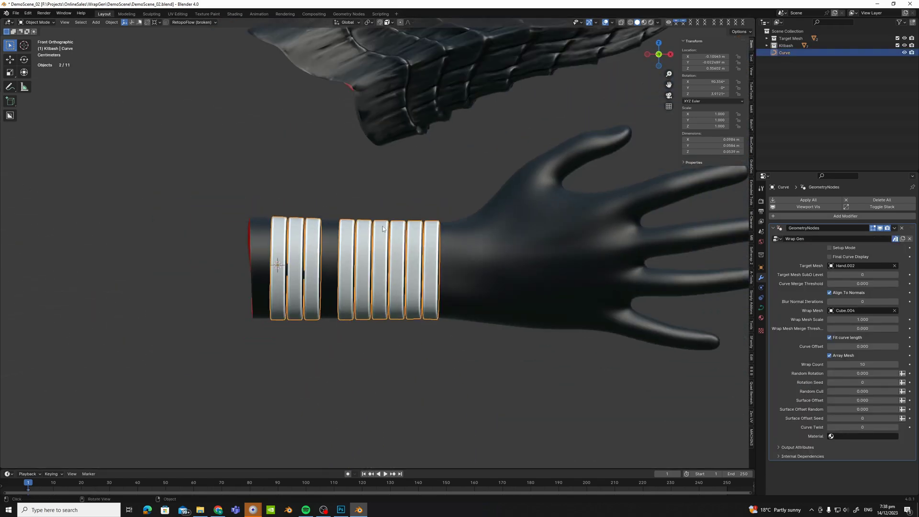
Set the Wrap Count to 12 and check how the bands cover the forearm.
double_click(859, 364)
text(12)
key(Return)
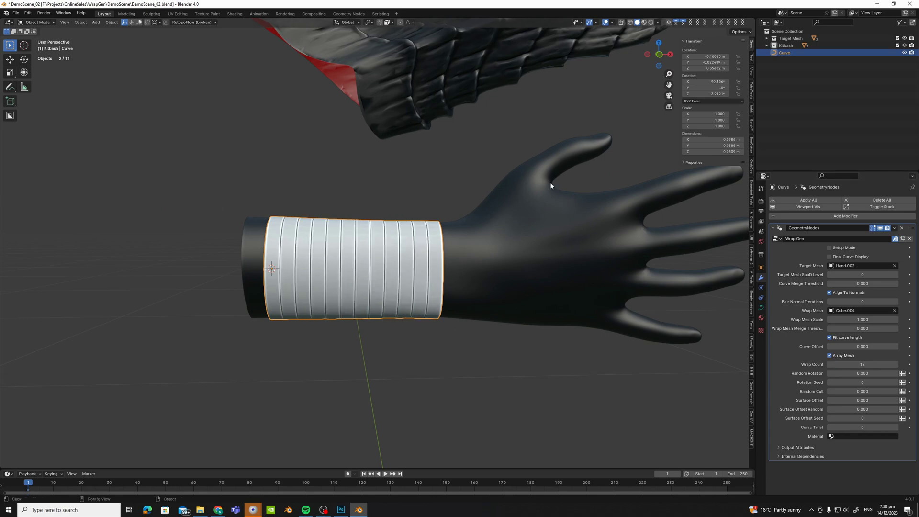
scroll(550, 182, up, 3)
middle_drag(550, 182, 505, 261)
scroll(315, 222, up, 3)
Turn off Optimal Display in the hand mesh's Subdivision modifier and reselect the wrap curve.
click(685, 259)
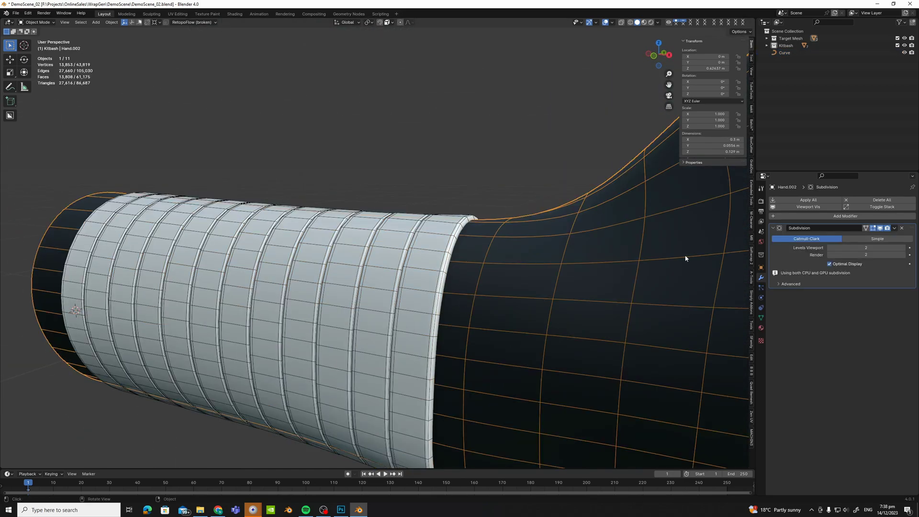
click(830, 264)
middle_drag(574, 229, 482, 195)
scroll(482, 195, down, 4)
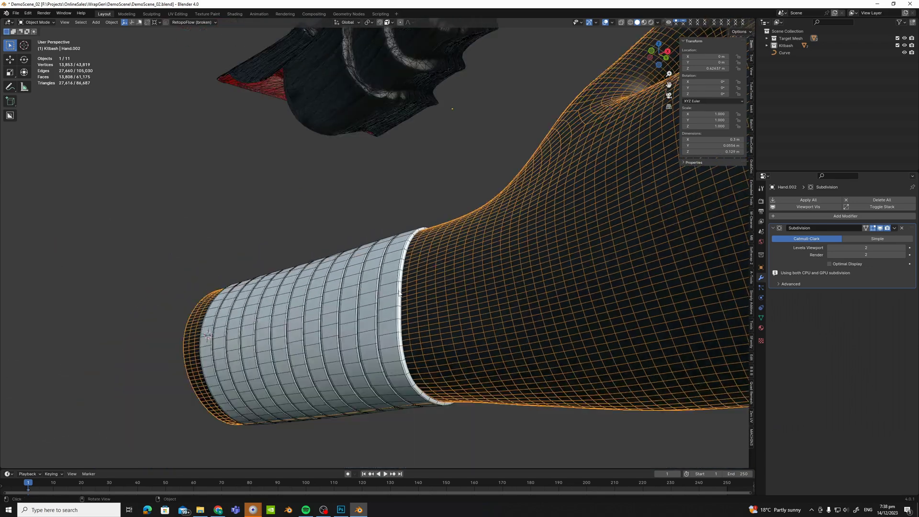
click(364, 270)
middle_drag(363, 270, 498, 284)
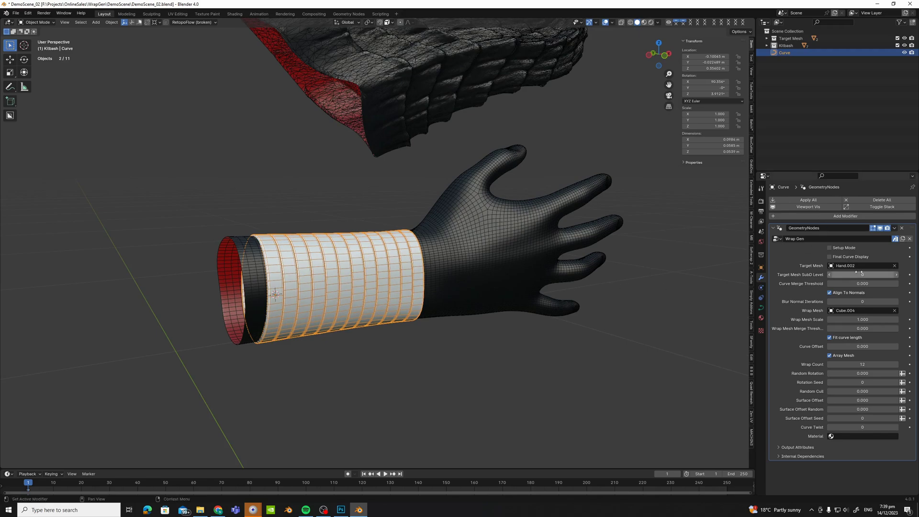
Mark the last forearm band with a temporary annotation and check the exact Curve Merge Threshold value.
scroll(447, 261, up, 6)
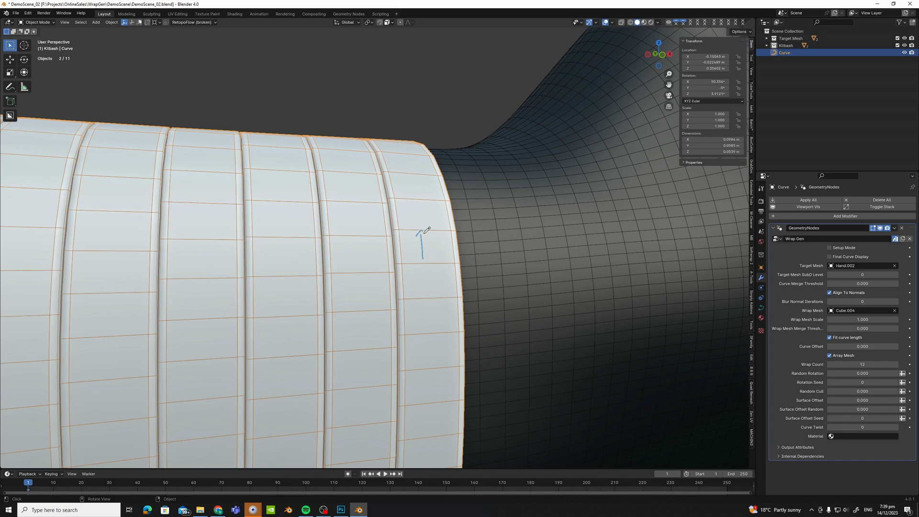
drag(448, 232, 450, 250)
right_drag(450, 250, 458, 241)
click(860, 283)
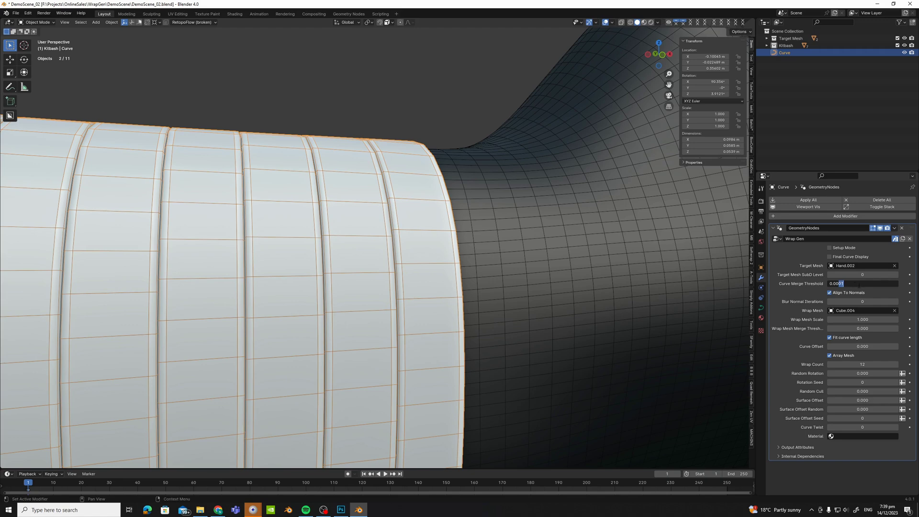
key(Return)
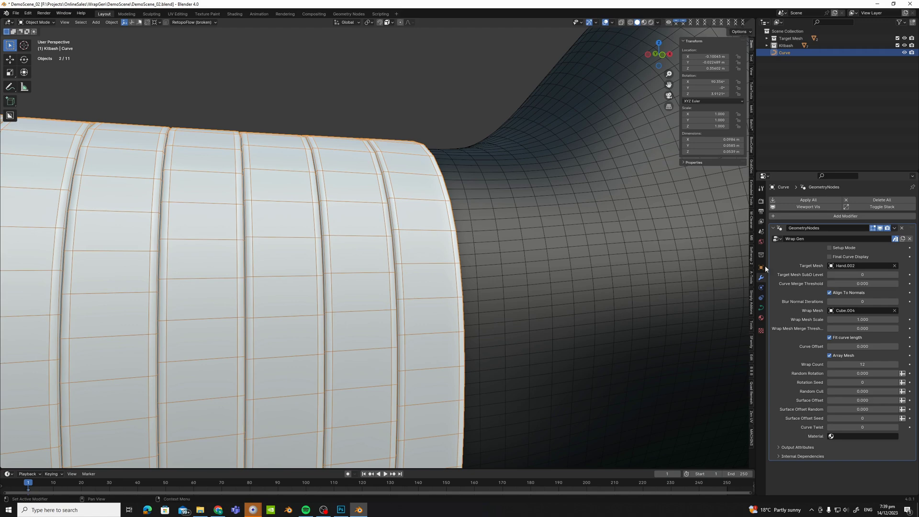
Turn on Final Curve Display and isolate the wrap curve in local view to examine its loops.
scroll(594, 267, down, 3)
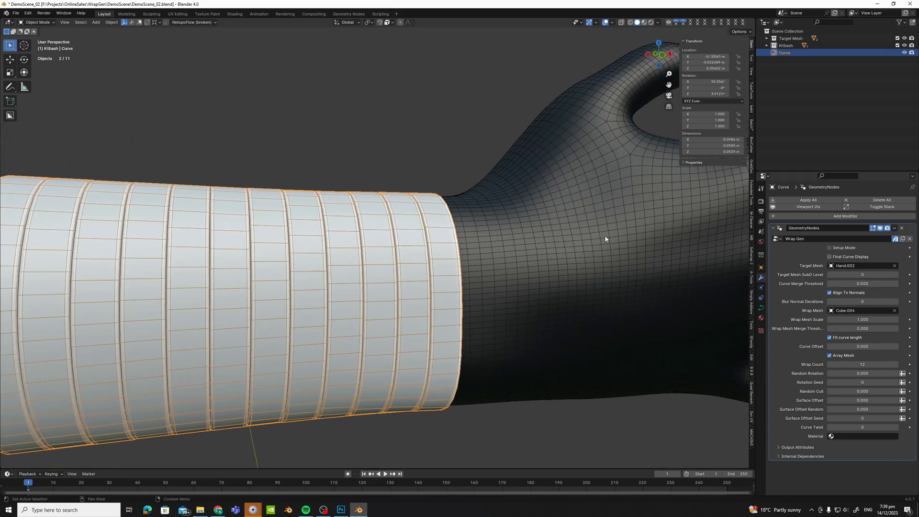
scroll(487, 228, up, 3)
key(ctrl+f)
middle_drag(487, 228, 446, 245)
key(ctrl+f)
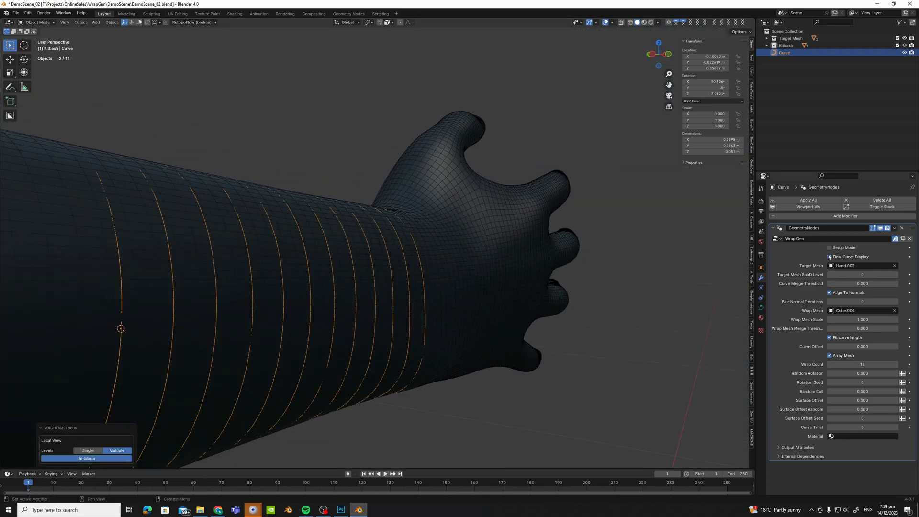
key(f)
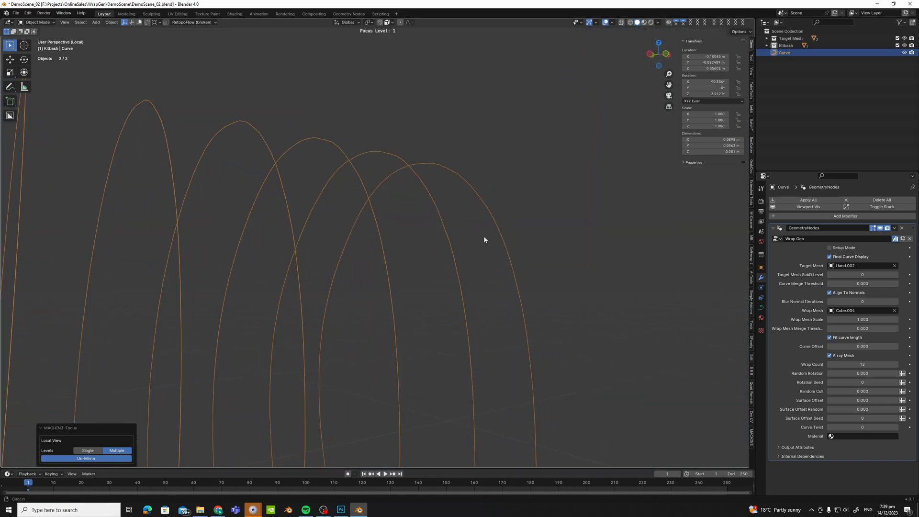
Set the Curve Merge Threshold to 0.
double_click(869, 284)
text(0)
key(Return)
scroll(441, 226, down, 2)
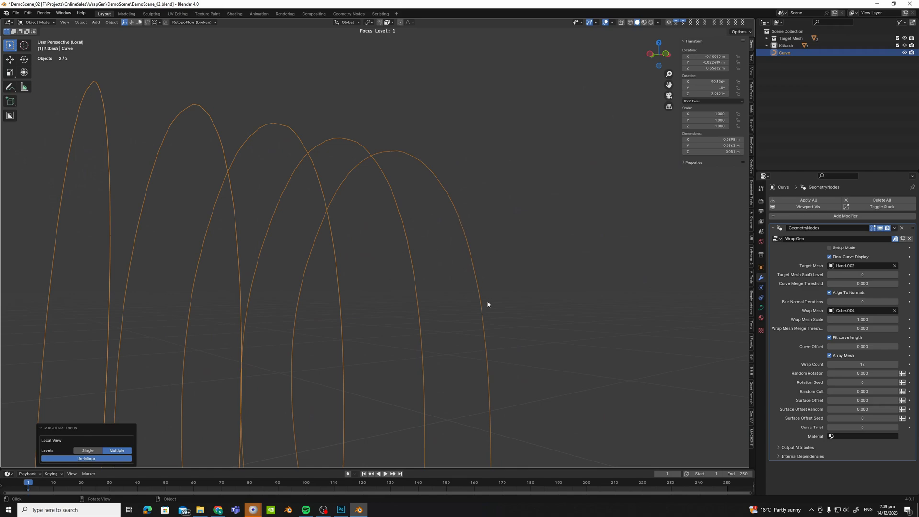
Leave local view and turn off Final Curve Display to bring back the wrapped bands.
key(f)
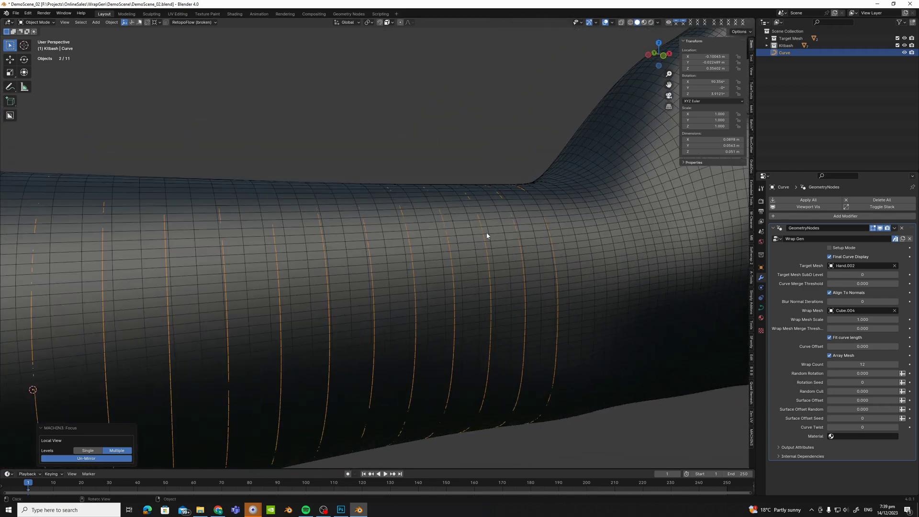
click(827, 257)
middle_drag(468, 235, 430, 229)
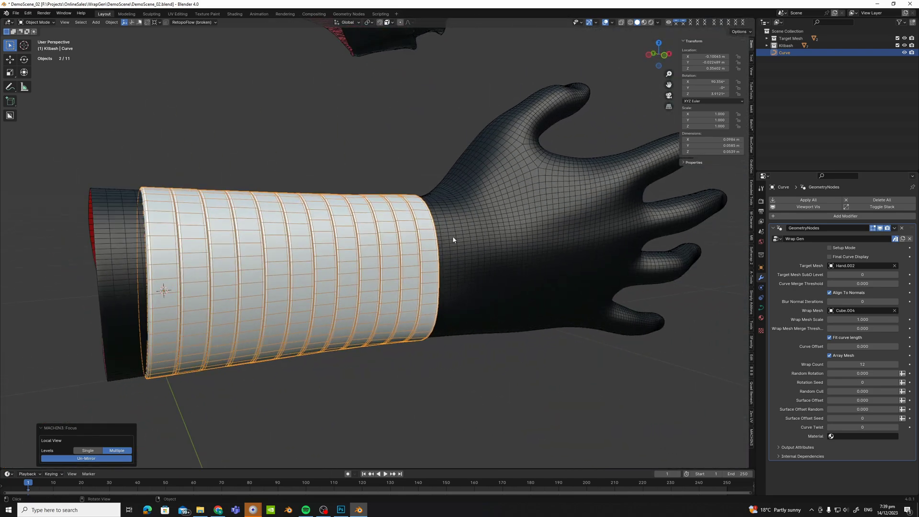
middle_drag(490, 221, 502, 239)
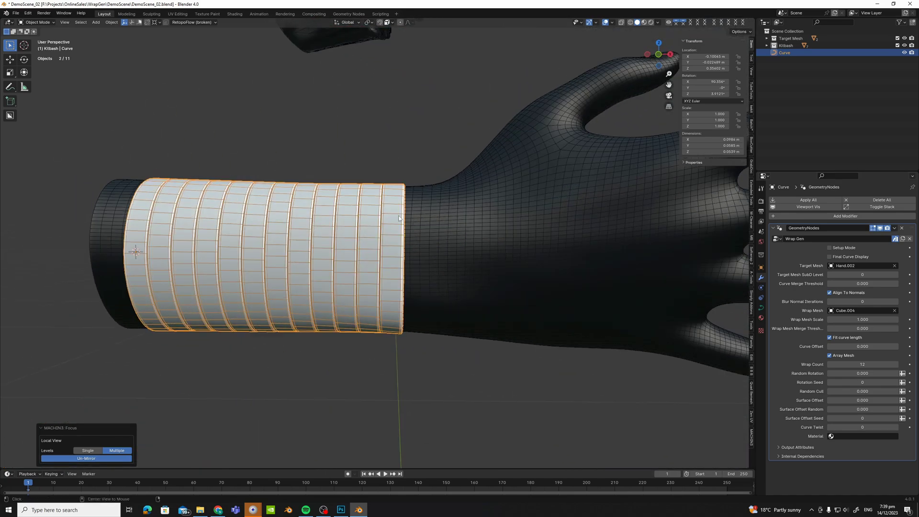
scroll(424, 244, up, 5)
middle_drag(423, 244, 509, 239)
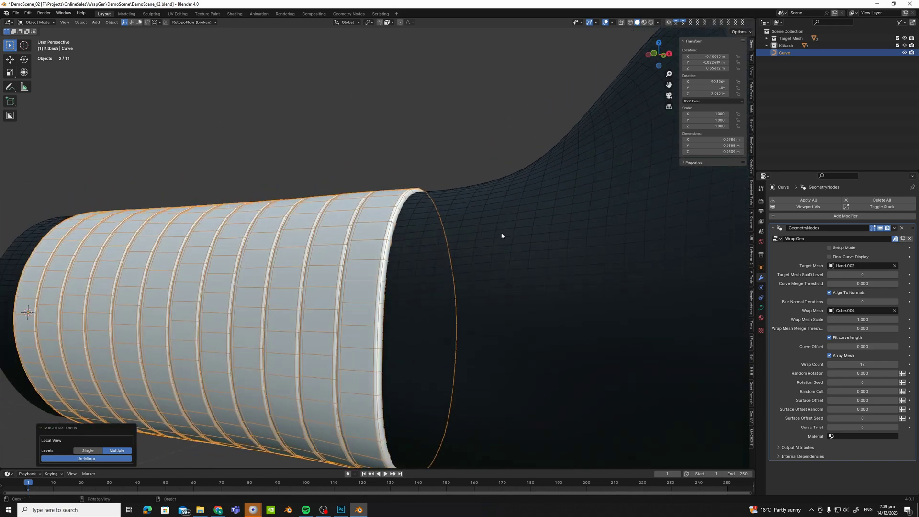
Switch Align To Normals off and on again to compare how the bands sit on the forearm.
click(830, 293)
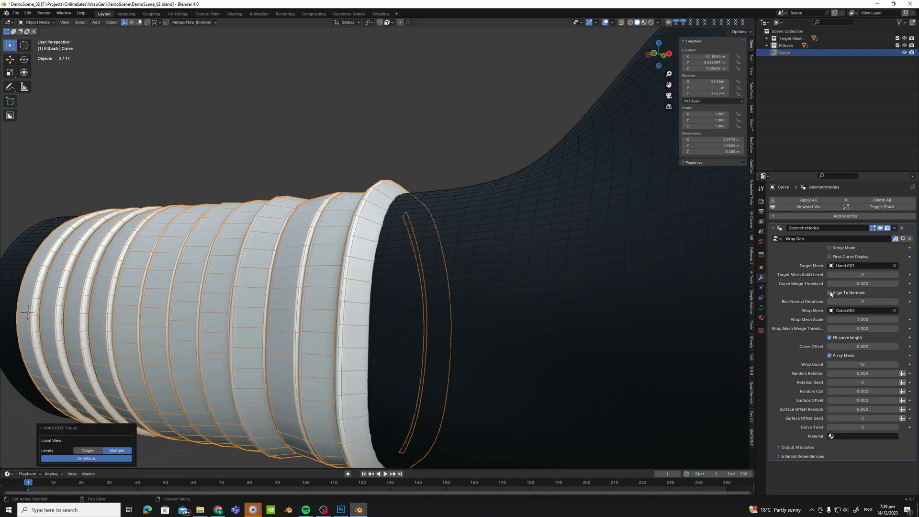
middle_drag(336, 249, 412, 159)
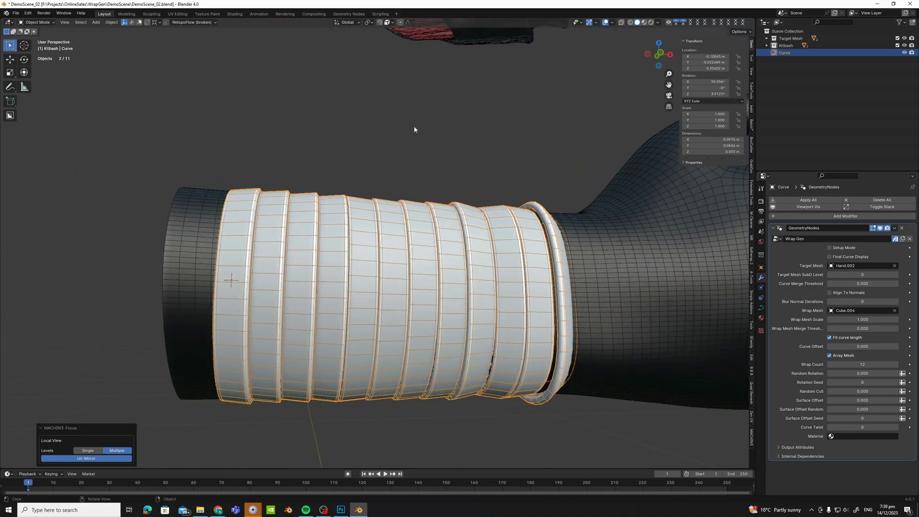
drag(424, 131, 403, 125)
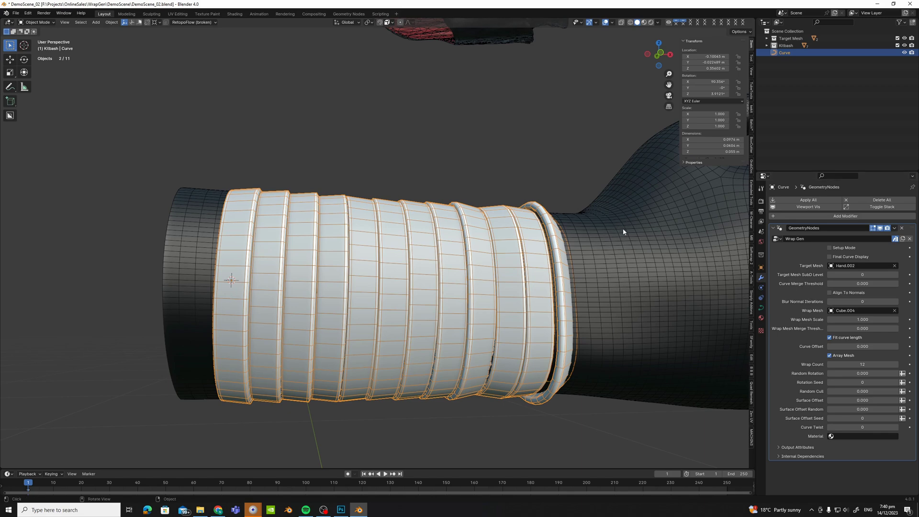
click(830, 293)
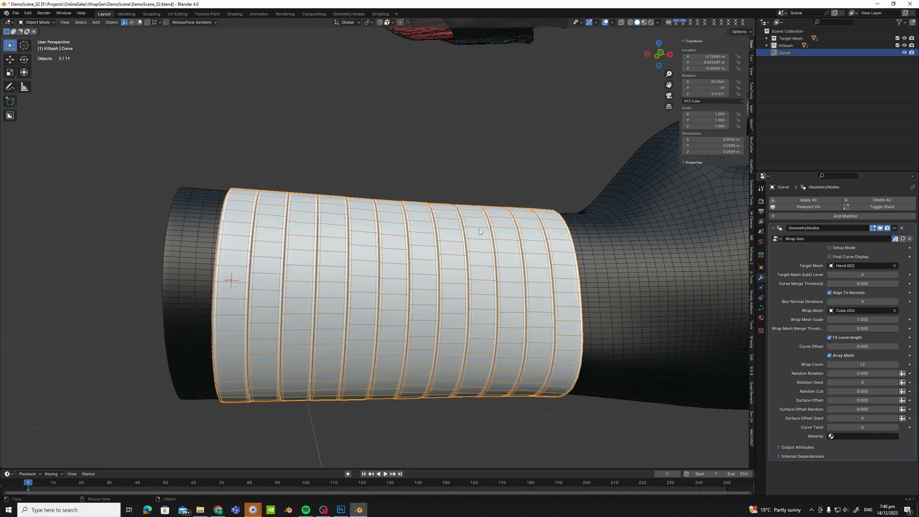
Examine the aligned bands around the forearm from close up and from a distance.
middle_drag(480, 231, 437, 173)
mouse_move(447, 268)
shift+middle_down()
mouse_move(459, 131)
mouse_move(437, 207)
mouse_move(474, 211)
mouse_move(429, 277)
mouse_move(462, 269)
mouse_move(449, 263)
shift+middle_up()
scroll(459, 131, up, 3)
scroll(611, 265, down, 5)
scroll(440, 274, down, 5)
scroll(466, 265, up, 6)
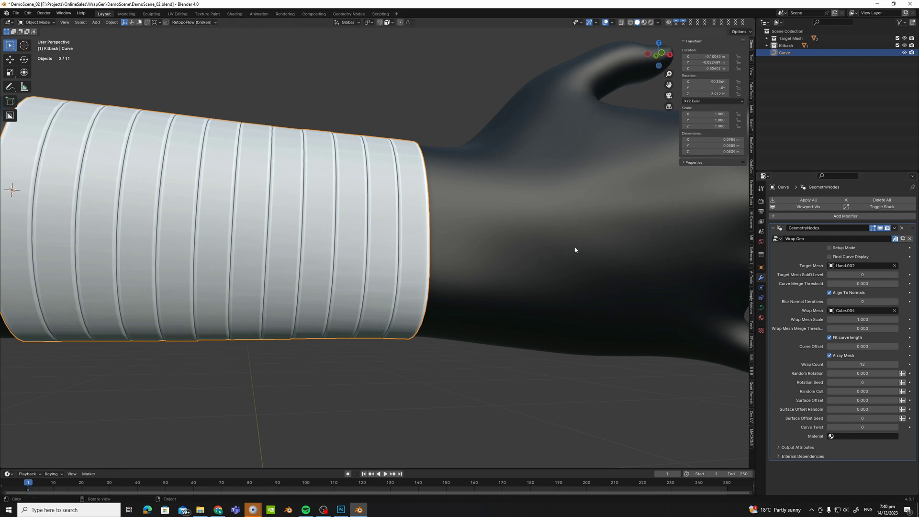
scroll(583, 256, down, 4)
scroll(579, 263, down, 2)
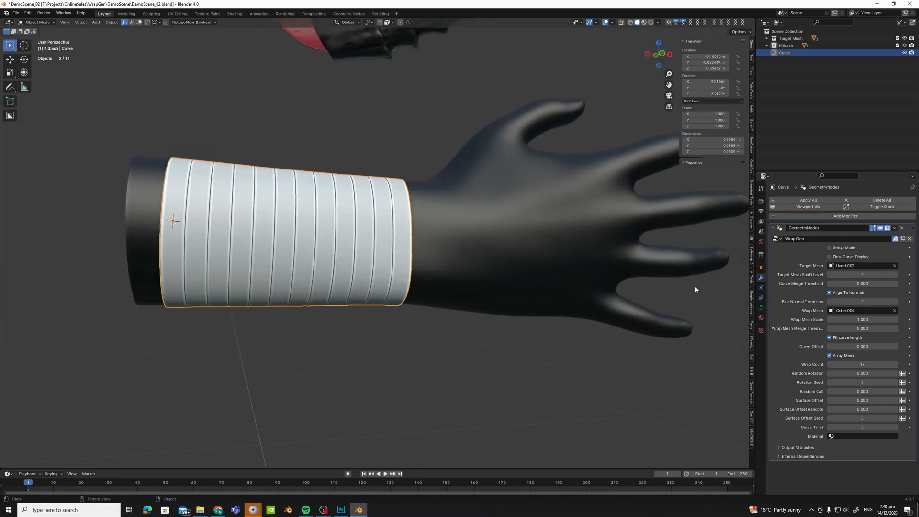
Set the Wrap Mesh Scale to 0.75 to narrow the bands.
double_click(864, 321)
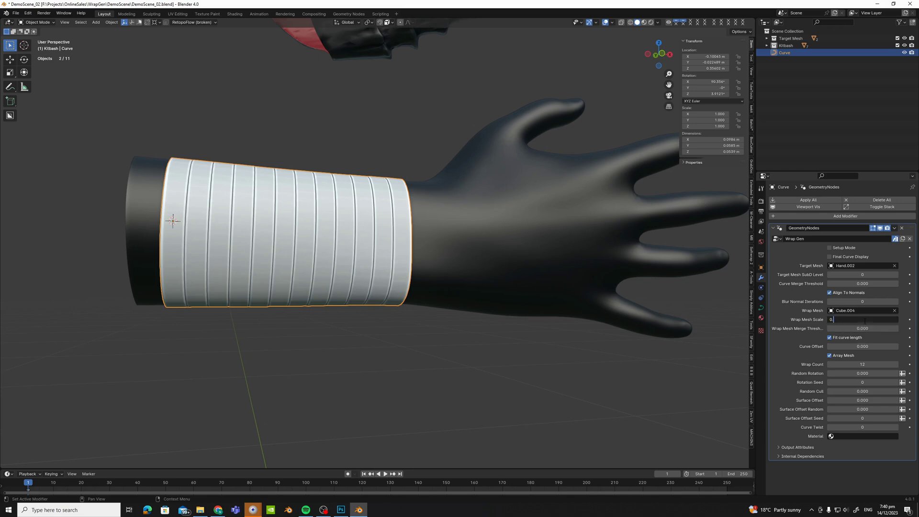
key(Return)
middle_drag(359, 197, 384, 202)
scroll(353, 201, up, 2)
scroll(384, 202, up, 1)
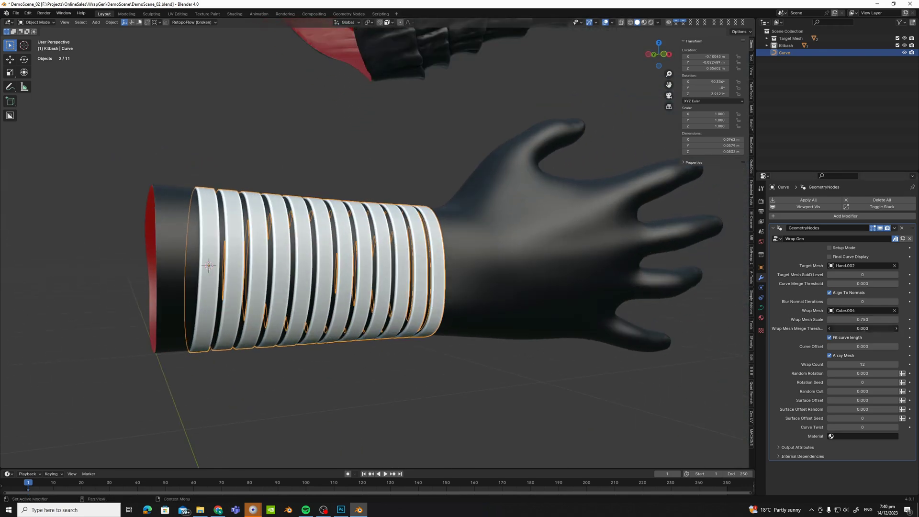
Examine the wireframe and the gaps of the narrowed bands on the forearm.
scroll(433, 259, up, 5)
scroll(433, 259, up, 6)
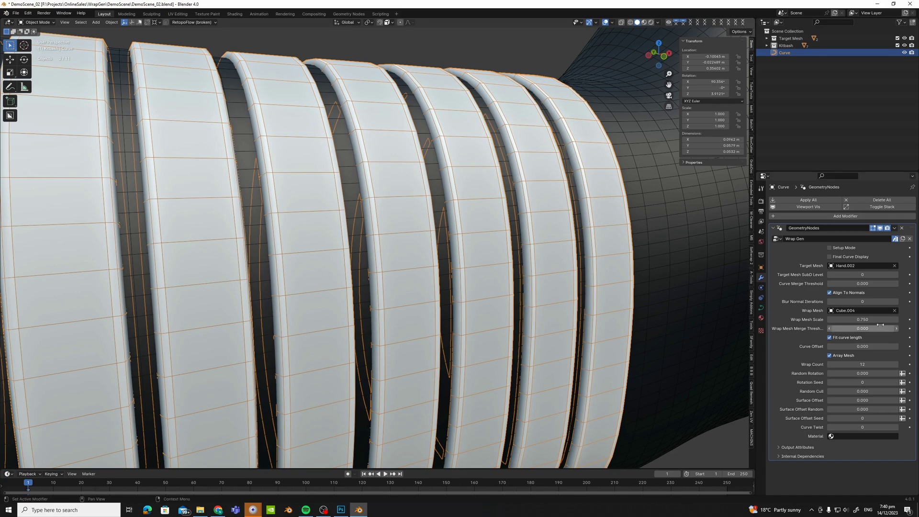
scroll(459, 186, down, 9)
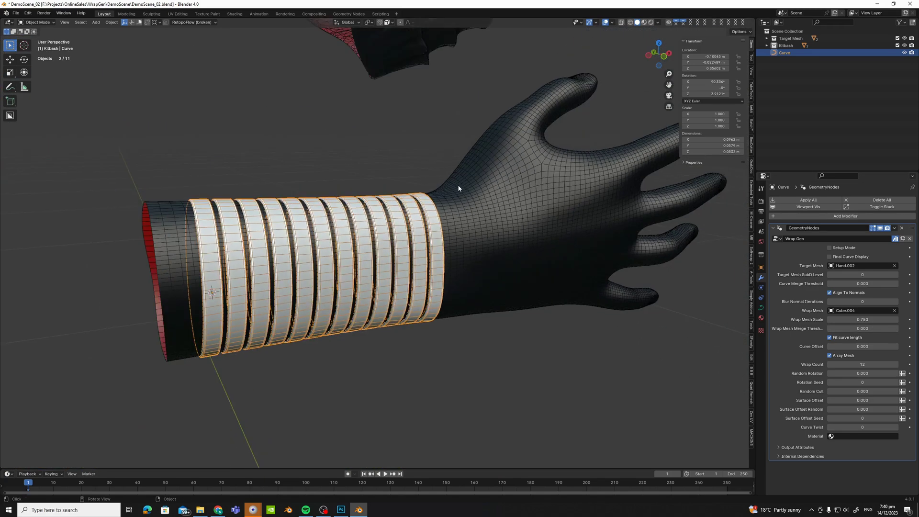
middle_drag(459, 187, 410, 211)
scroll(400, 186, down, 2)
scroll(391, 183, up, 2)
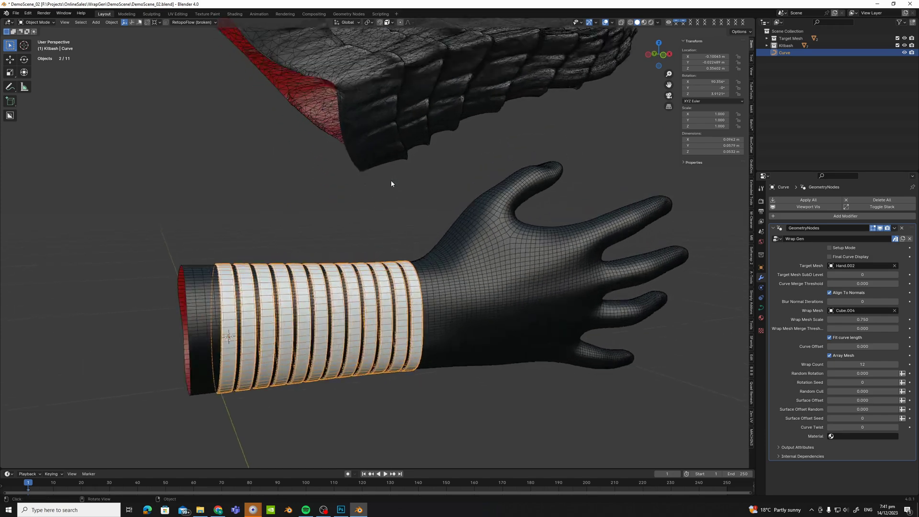
Turn off Fit curve length and Array Mesh so single wrap meshes are placed along the forearm.
click(829, 338)
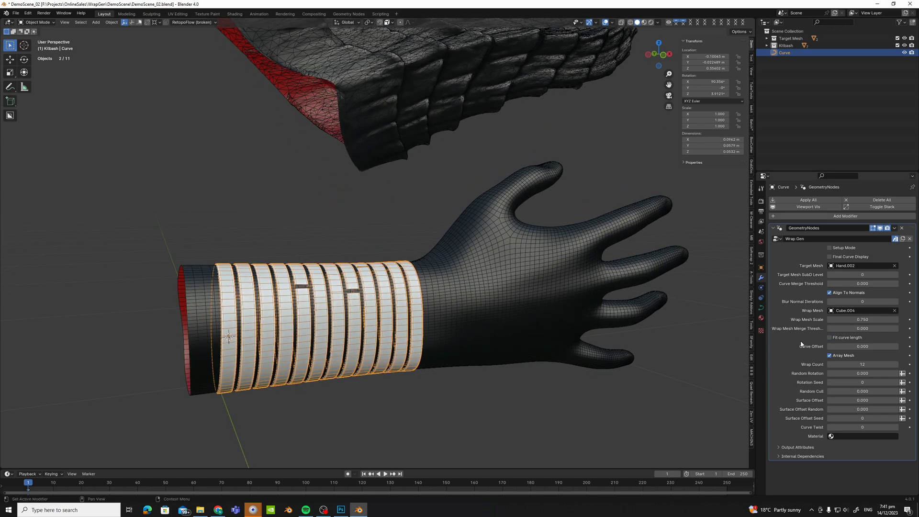
scroll(444, 262, down, 1)
mouse_move(379, 266)
middle_down()
mouse_move(510, 272)
mouse_move(369, 263)
middle_up()
scroll(418, 227, down, 1)
shift+middle_drag(420, 120, 433, 191)
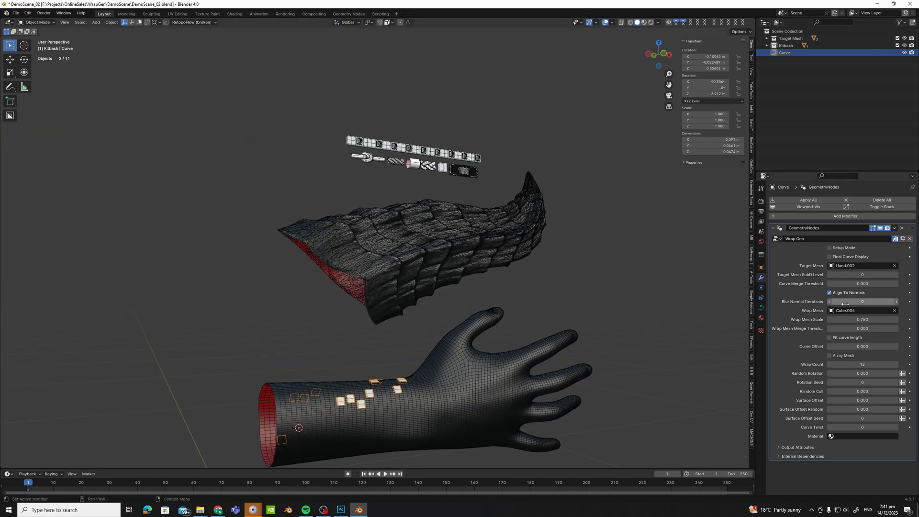
Replace the Wrap Mesh with the bandage-shaped kitbash piece Plane.004 and inspect it on the forearm.
click(895, 310)
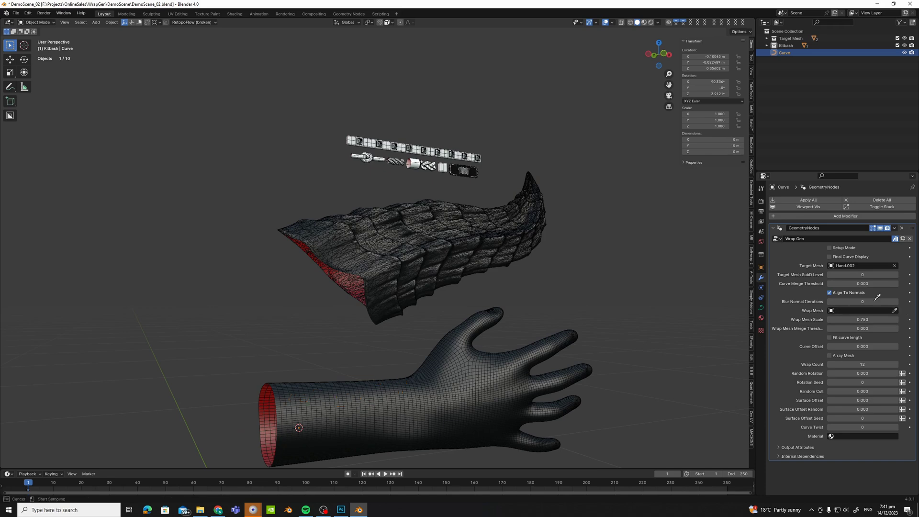
click(468, 157)
alt+middle_click(373, 399)
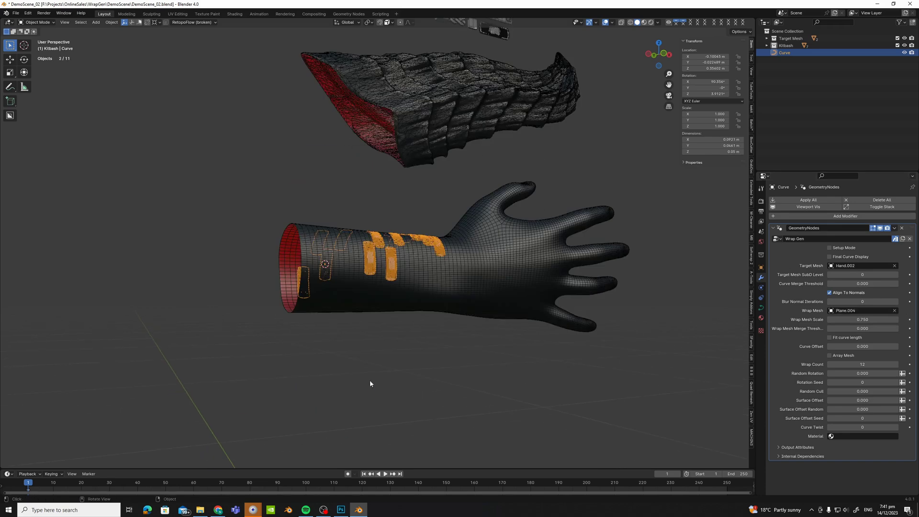
scroll(409, 288, up, 6)
middle_drag(409, 288, 344, 306)
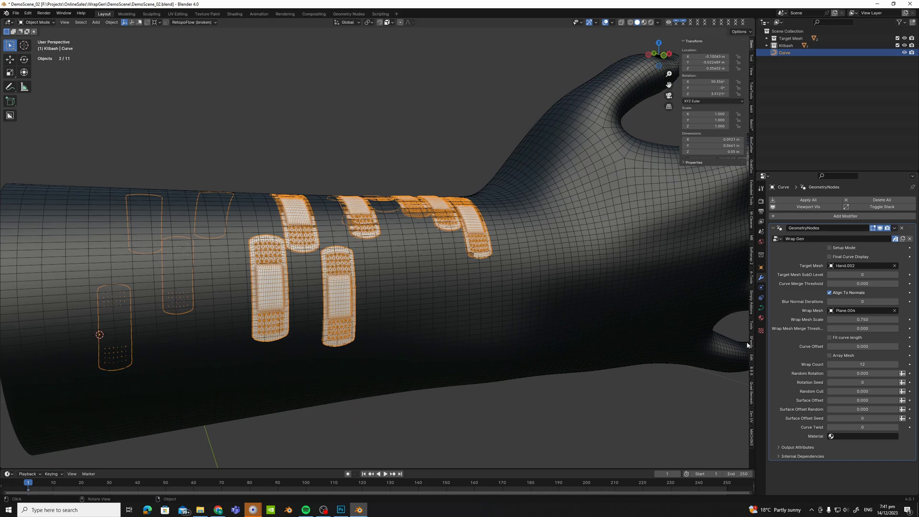
Turn on Fit curve length so the bandage meshes stretch around the forearm.
click(829, 337)
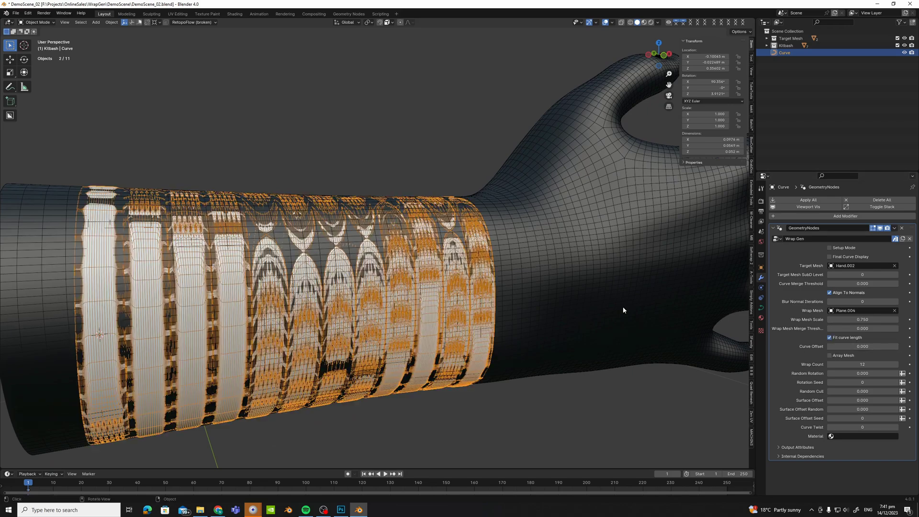
middle_drag(378, 276, 419, 283)
scroll(418, 283, up, 1)
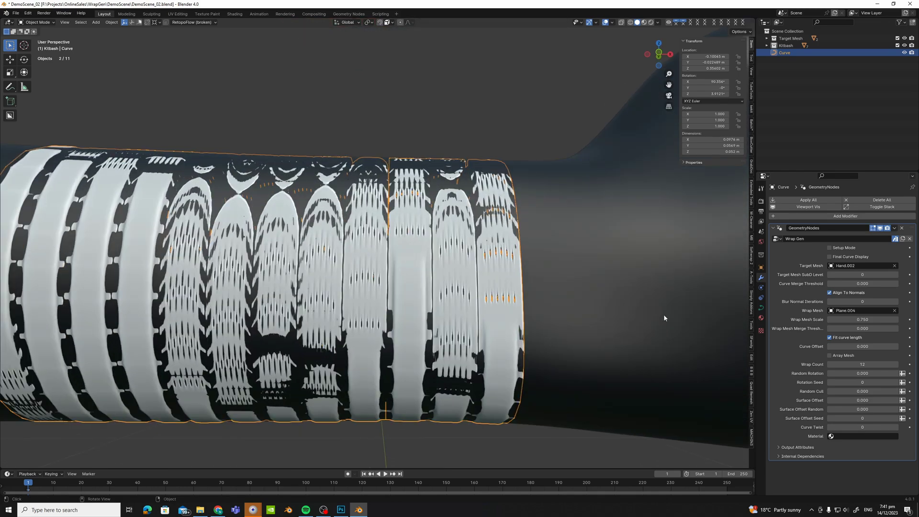
Isolate the wrap curve in local view and turn on Array Mesh to repeat the bandages along each loop.
middle_drag(597, 308, 584, 316)
middle_drag(450, 262, 402, 251)
key(f)
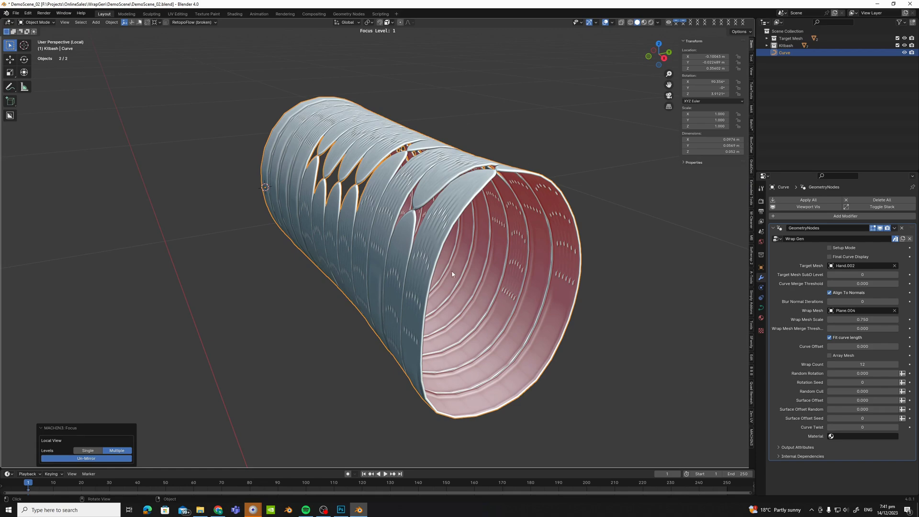
click(829, 355)
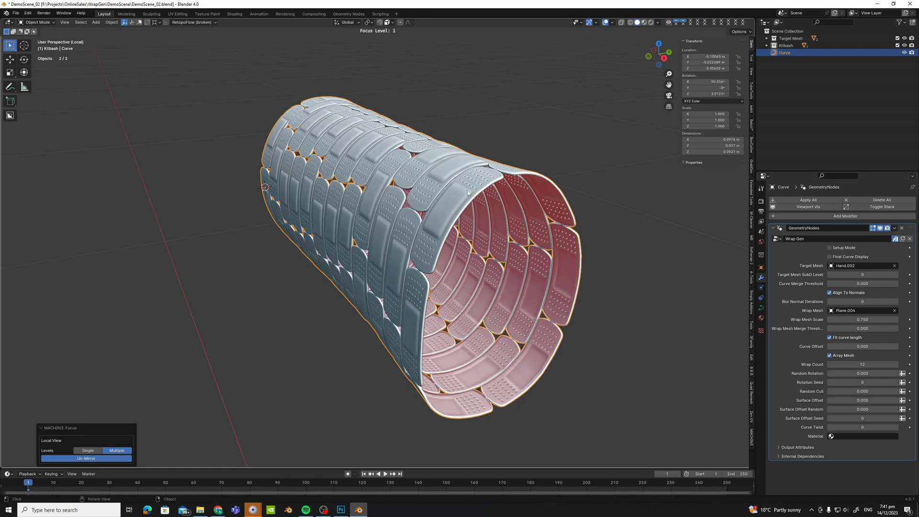
Turn off Array Mesh and leave local view so the stretched bandages show on the hand model.
middle_drag(344, 197, 399, 198)
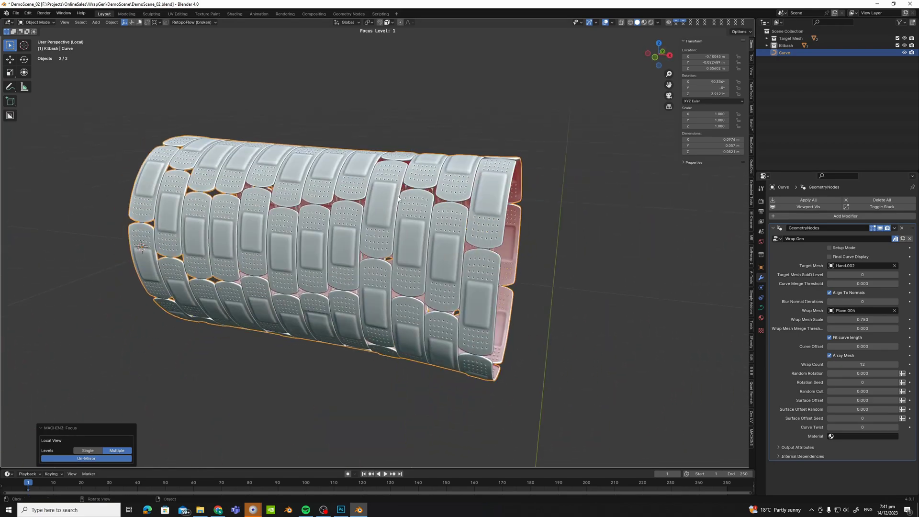
click(828, 355)
click(829, 356)
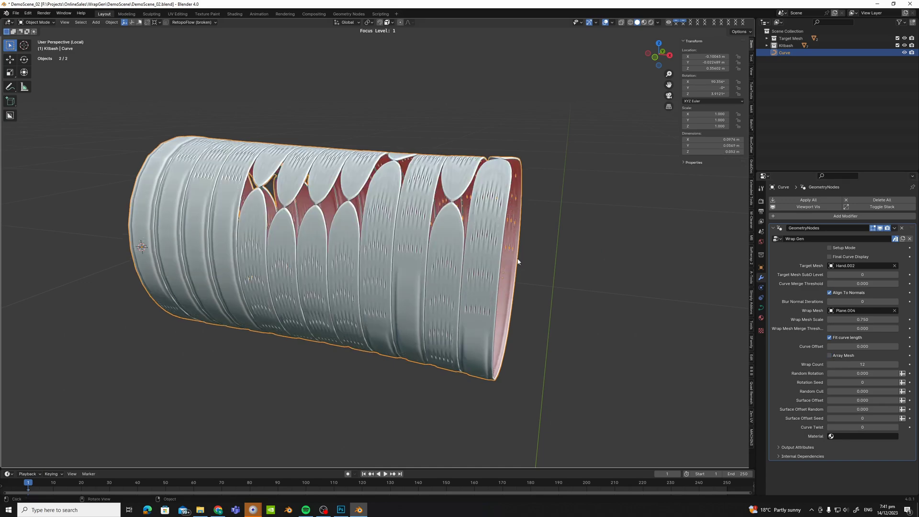
key(f)
middle_drag(415, 222, 506, 238)
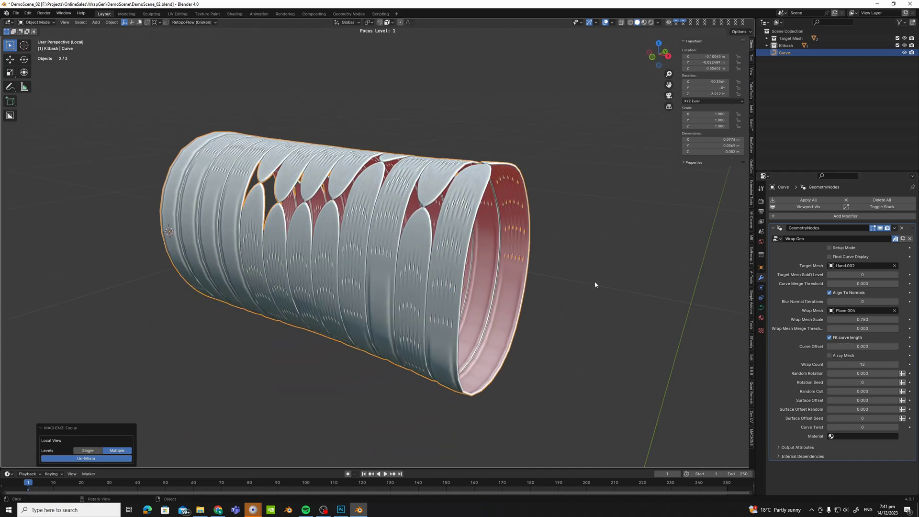
scroll(595, 284, down, 3)
middle_drag(595, 284, 613, 286)
middle_drag(537, 249, 521, 251)
key(ctrl+f)
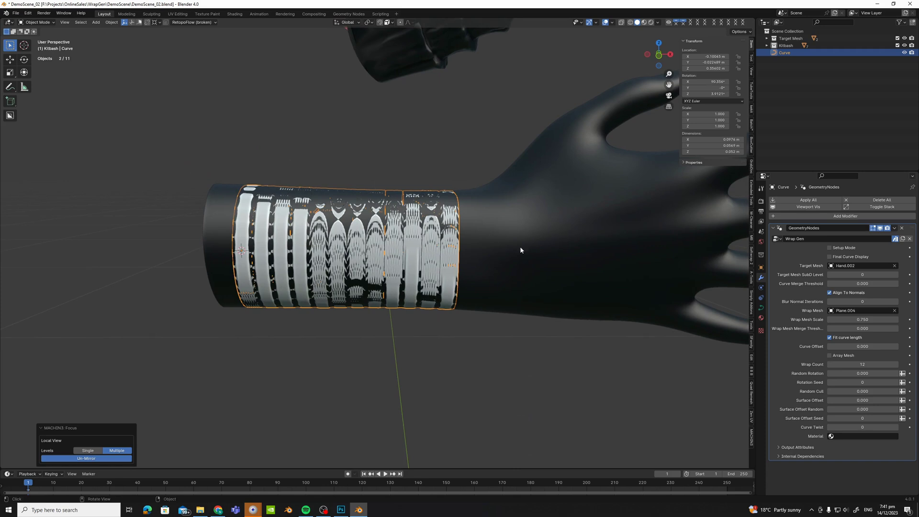
Set the wrap's Surface Offset to 0.1 to lift the bandages off the forearm.
scroll(593, 300, up, 2)
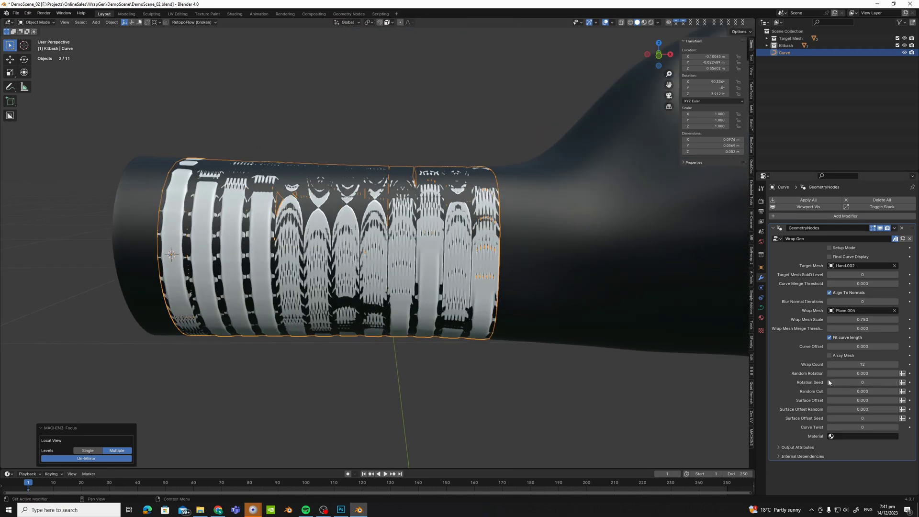
click(865, 399)
text(0.1)
key(Return)
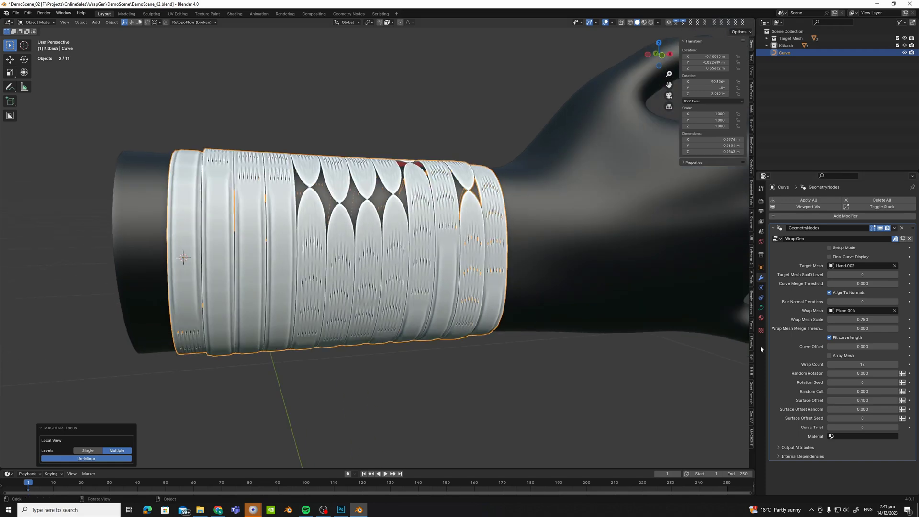
Reduce the wrap's Surface Offset to 0.05 so the bandages sit closer to the skin.
click(864, 399)
key(Return)
scroll(467, 168, up, 1)
middle_drag(430, 182, 416, 199)
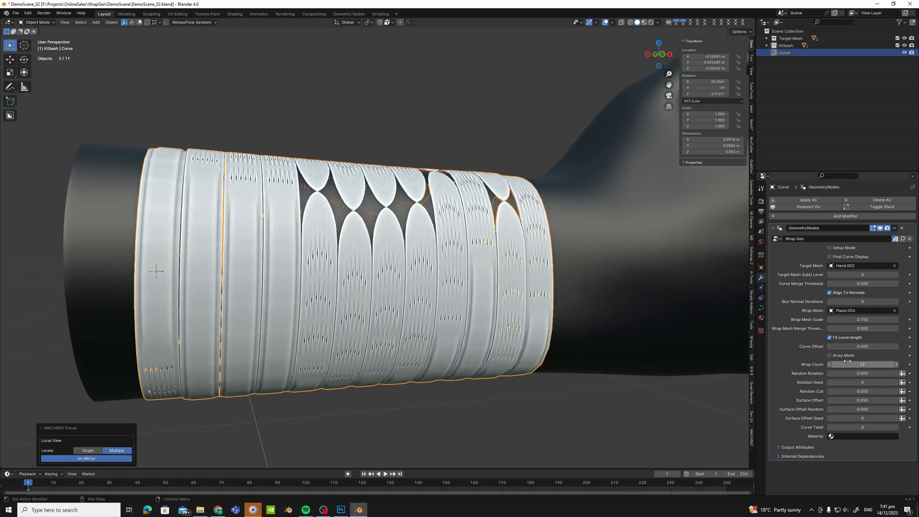
Set the Wrap Count to 1 and turn off Fit curve length to leave one unstretched bandage.
double_click(871, 364)
text(1)
key(Return)
middle_drag(459, 230, 439, 227)
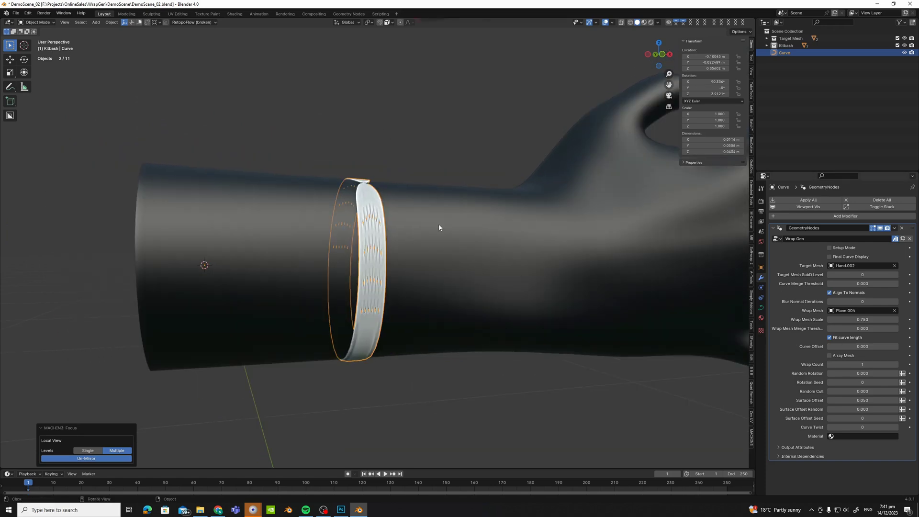
click(829, 337)
middle_drag(504, 249, 454, 236)
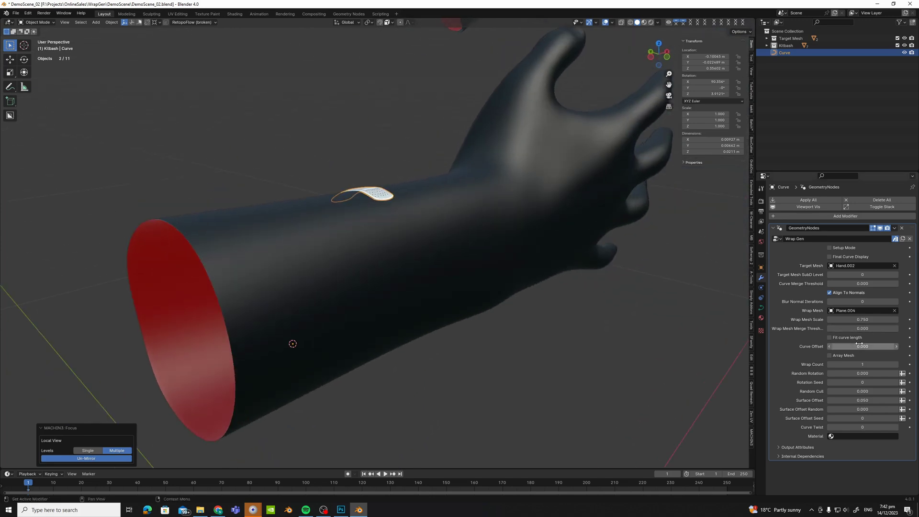
Increase the Curve Offset in several passes to slide the single bandage around the forearm.
drag(863, 346, 882, 346)
middle_drag(407, 244, 560, 249)
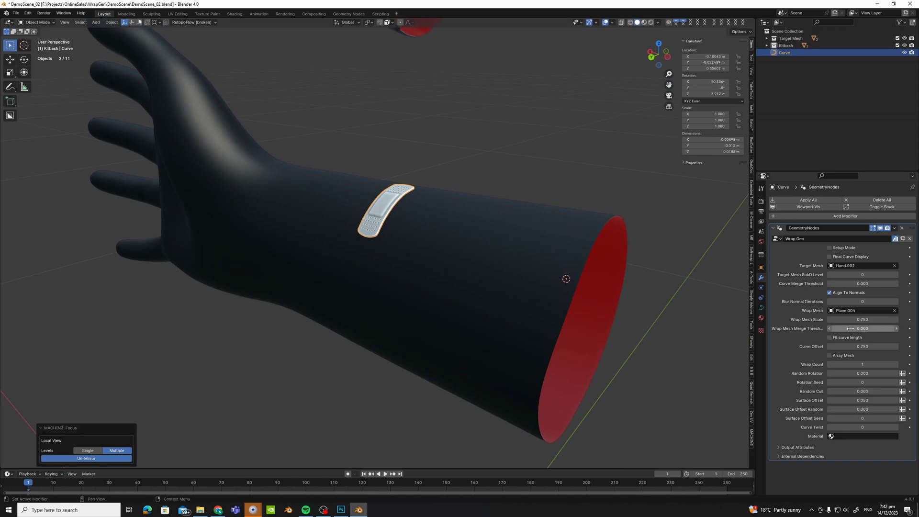
drag(854, 345, 905, 346)
middle_drag(593, 302, 383, 273)
drag(860, 346, 877, 346)
scroll(432, 234, down, 4)
middle_drag(433, 234, 429, 255)
scroll(430, 254, up, 3)
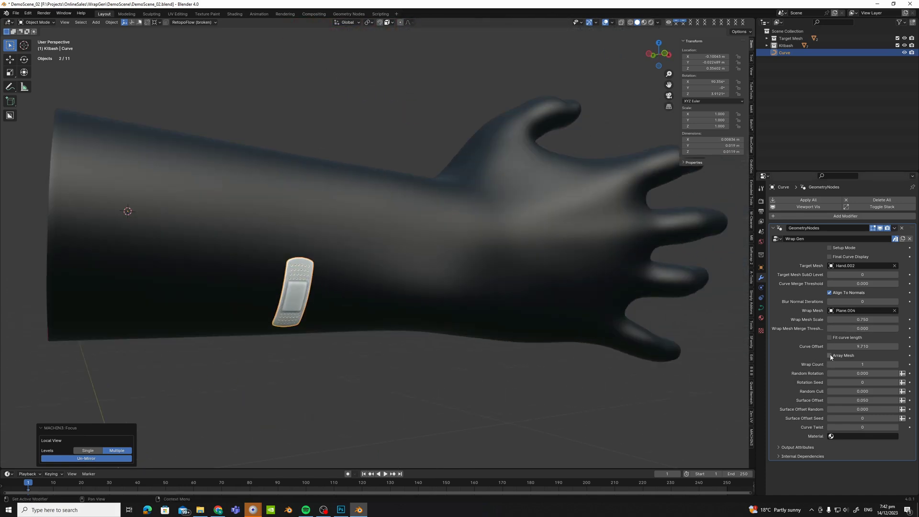
Turn on Array Mesh and Fit curve length, and reset the Curve Offset to 0 for a full bandage ring.
click(830, 356)
click(831, 338)
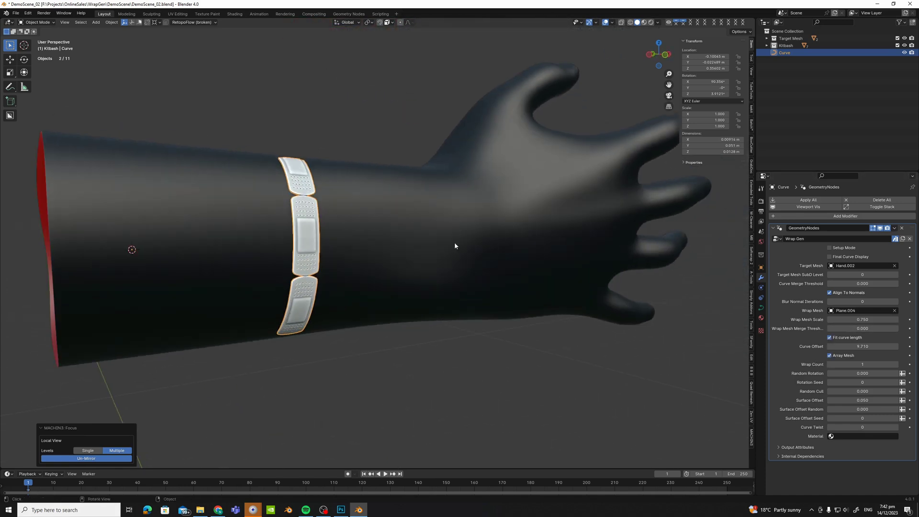
middle_drag(455, 244, 414, 287)
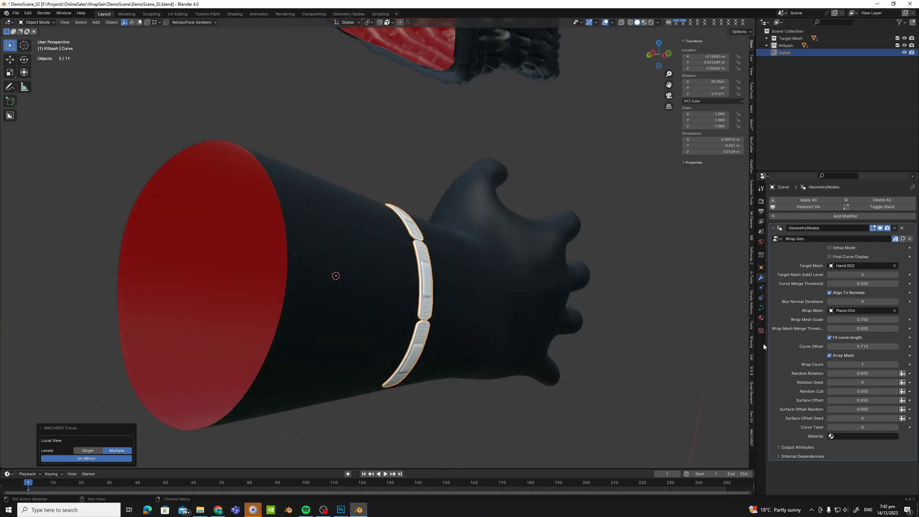
middle_drag(694, 299, 683, 320)
drag(858, 346, 858, 346)
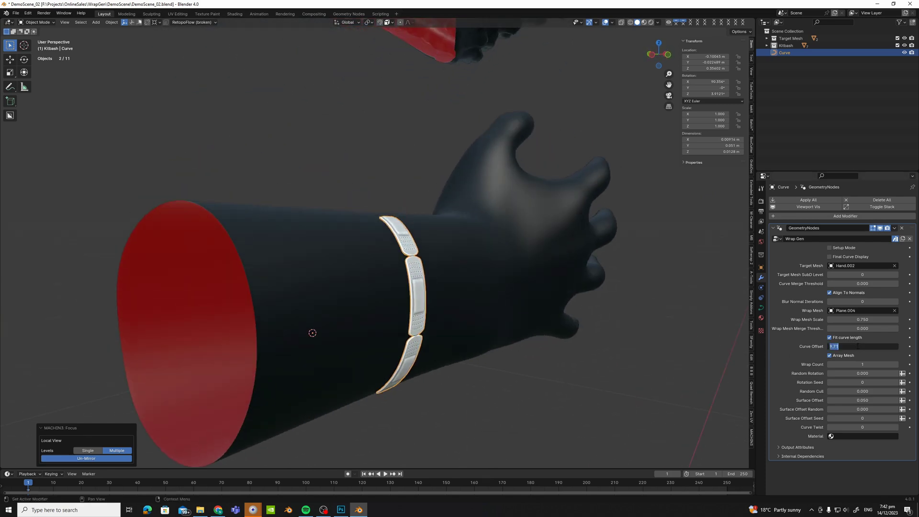
key(Return)
middle_drag(407, 268, 374, 239)
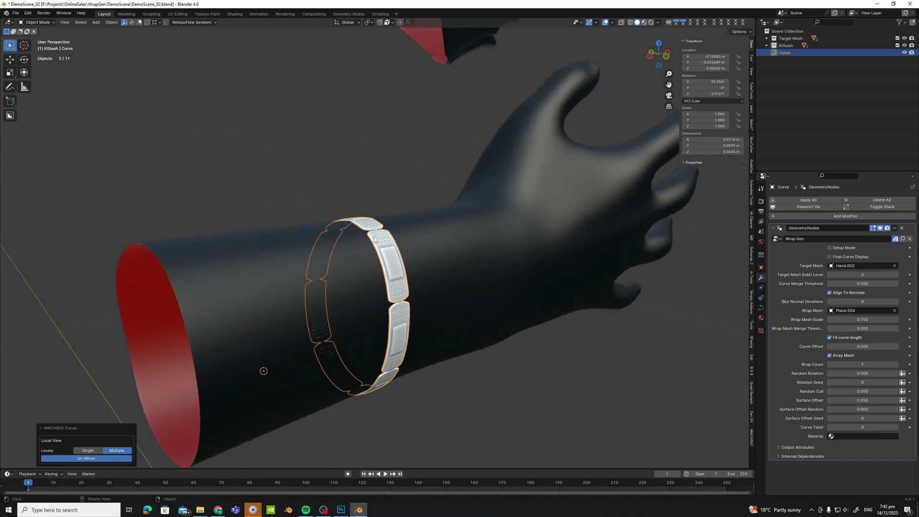
Replace the Wrap Mesh with the small kitbash piece Cube.004 beside the bandage.
scroll(344, 205, down, 3)
middle_drag(287, 228, 429, 236)
click(896, 312)
click(896, 311)
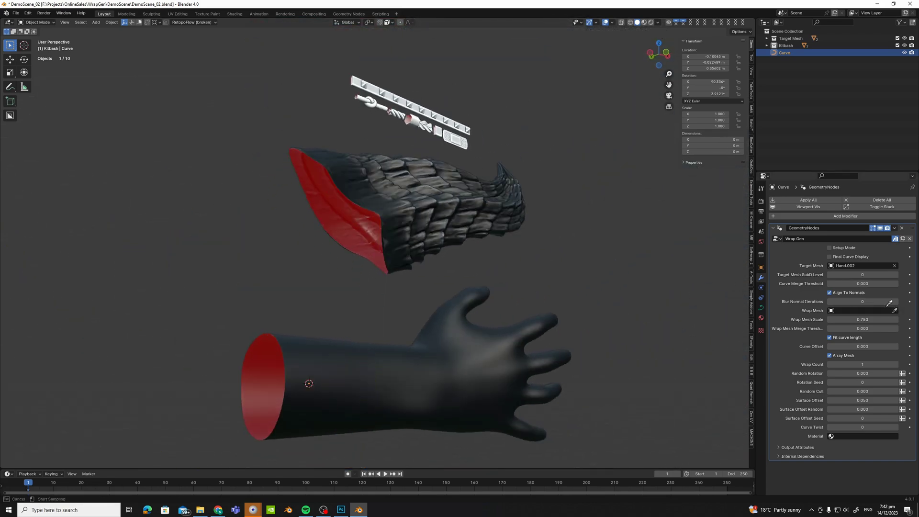
click(440, 133)
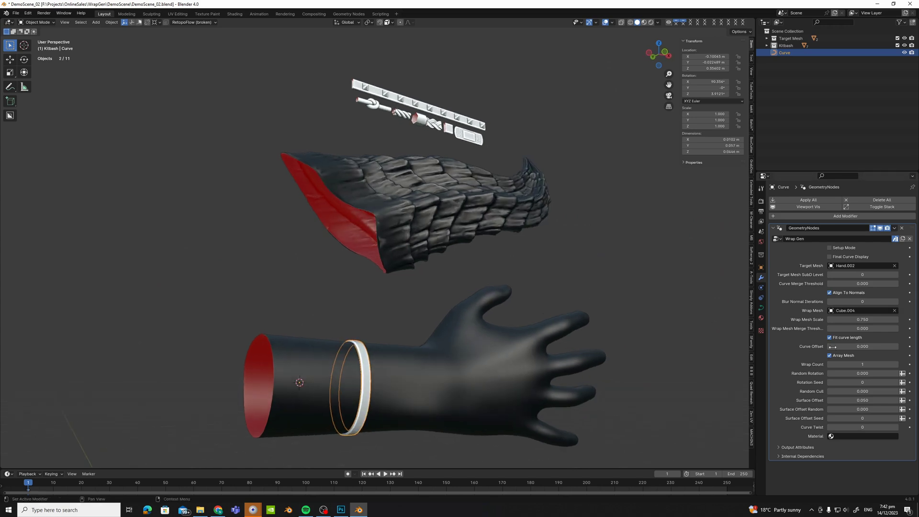
Set the Wrap Count to 24 to cover the forearm with bands.
click(868, 365)
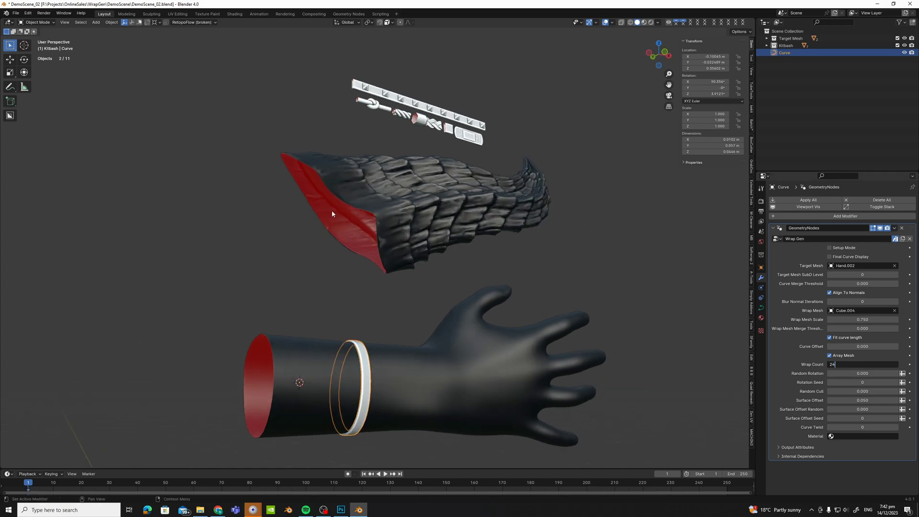
key(Return)
middle_drag(439, 312, 416, 306)
Set the Wrap Count to 16 and inspect the bands along the forearm.
click(860, 365)
text(1)
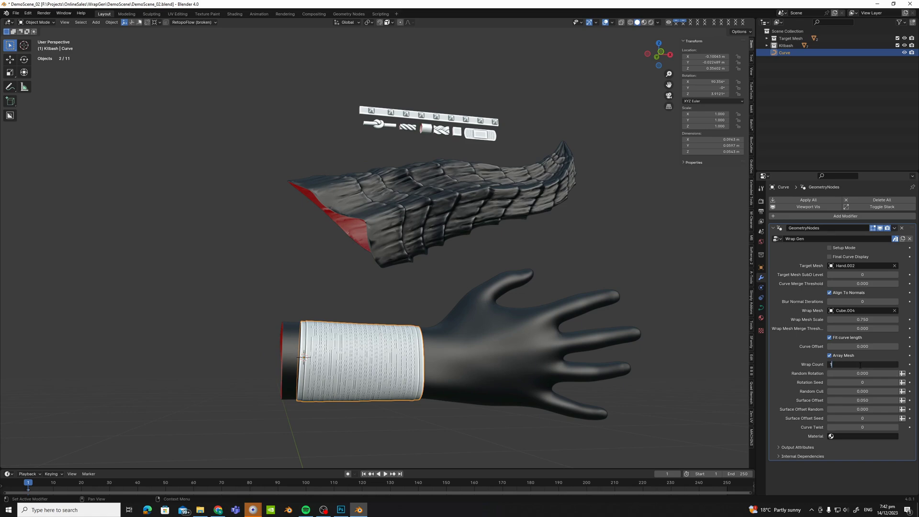
text(6)
key(Return)
scroll(421, 354, up, 5)
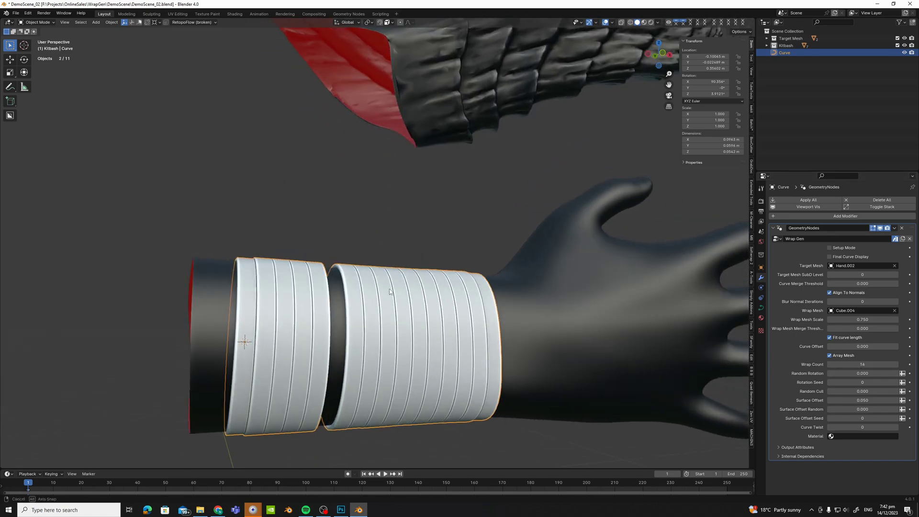
shift+middle_drag(408, 292, 396, 247)
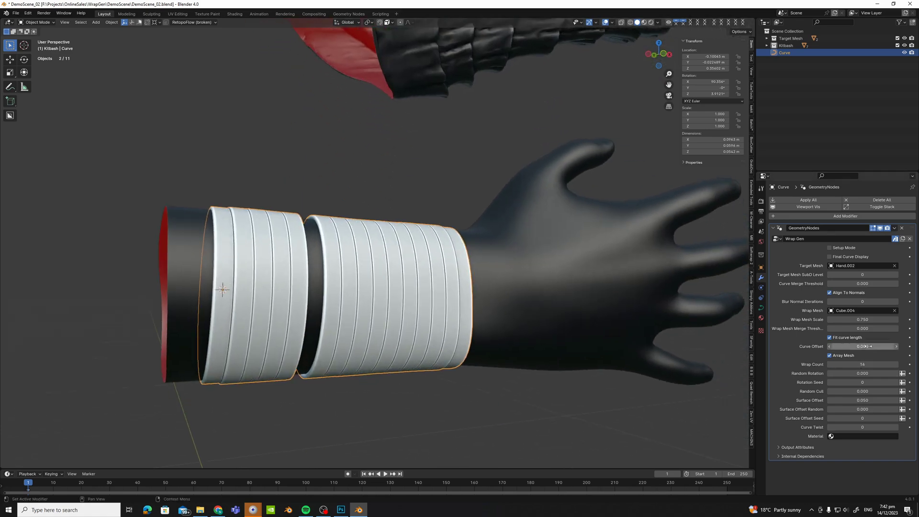
click(870, 363)
key(Return)
scroll(527, 277, down, 2)
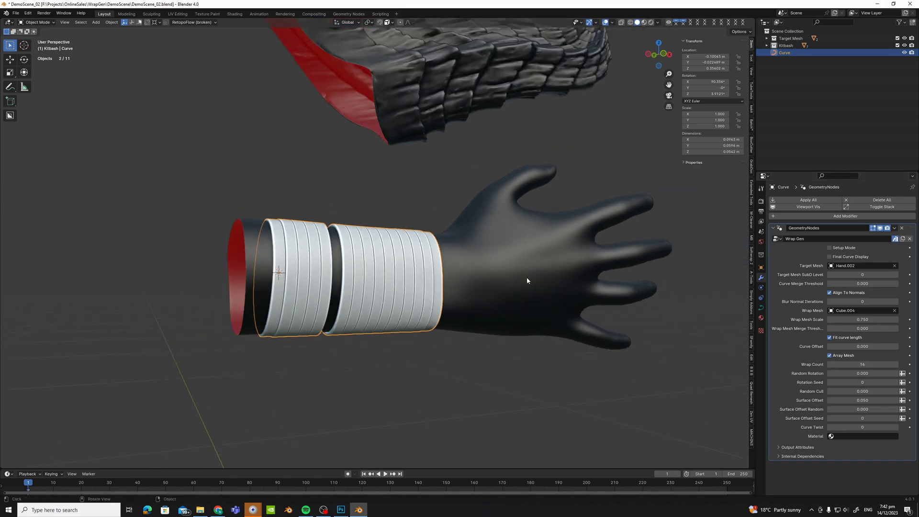
middle_drag(530, 278, 512, 280)
scroll(512, 280, up, 1)
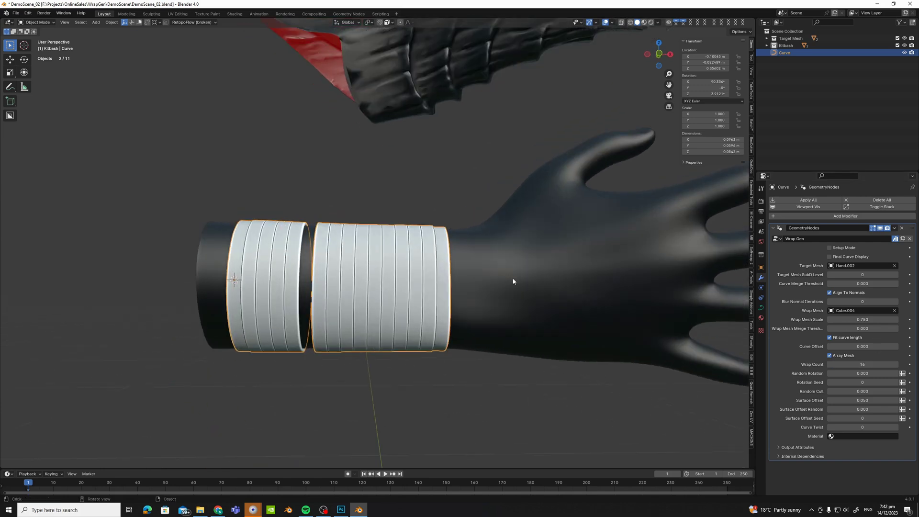
Set the wrap's Random Rotation to 8 and its Rotation Seed to 3 to tilt the bands irregularly.
click(865, 372)
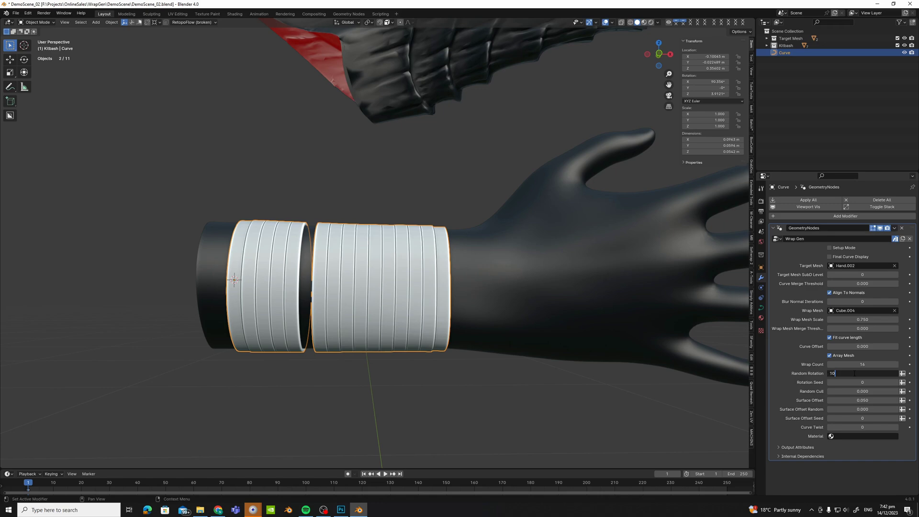
text(8)
key(Return)
middle_drag(455, 208, 441, 231)
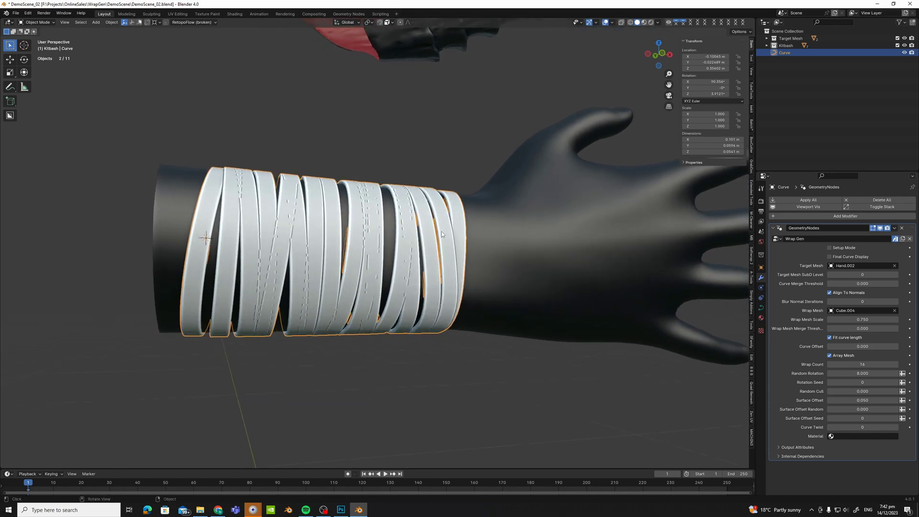
click(896, 382)
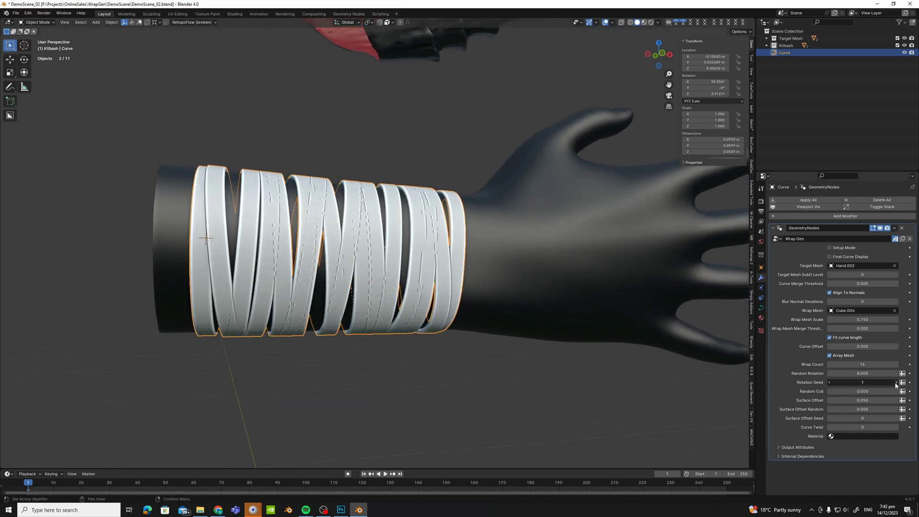
click(896, 382)
click(896, 382)
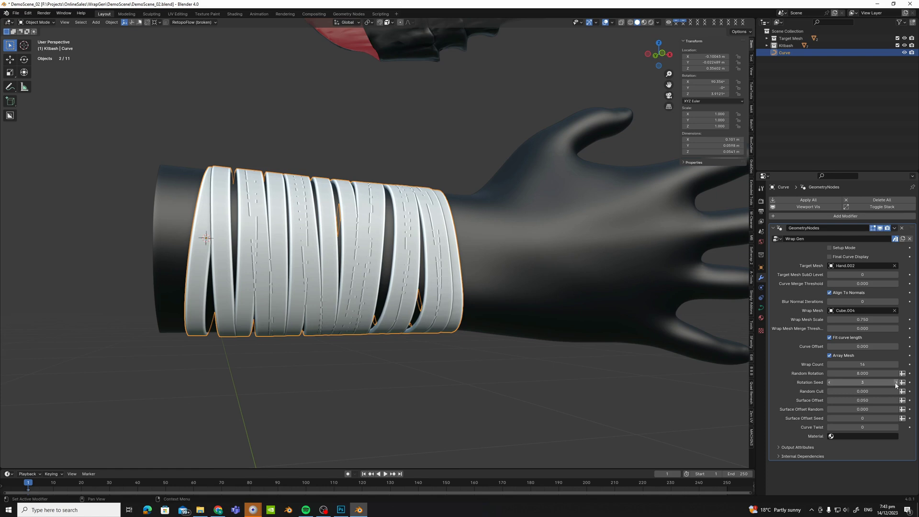
middle_drag(575, 279, 585, 279)
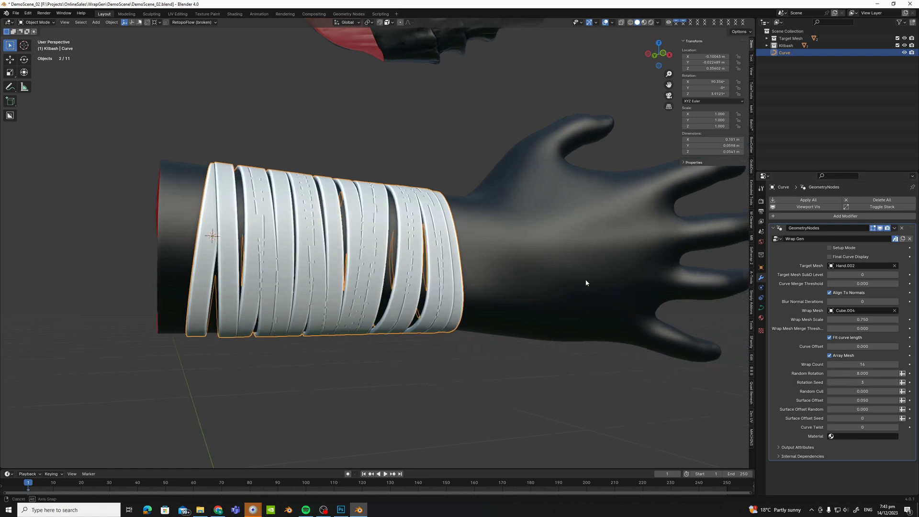
Try a Random Cull of 0.5 on the bands and set it back to 0.
click(868, 392)
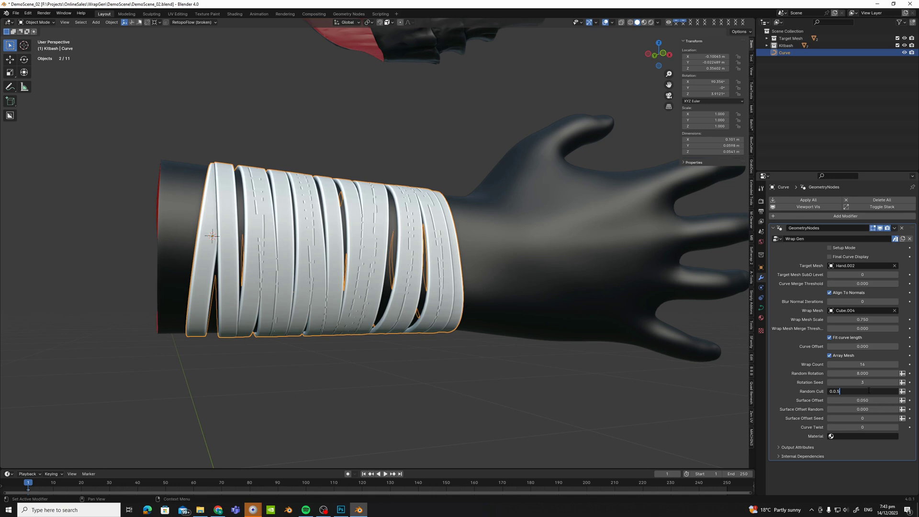
text(0.5)
key(Return)
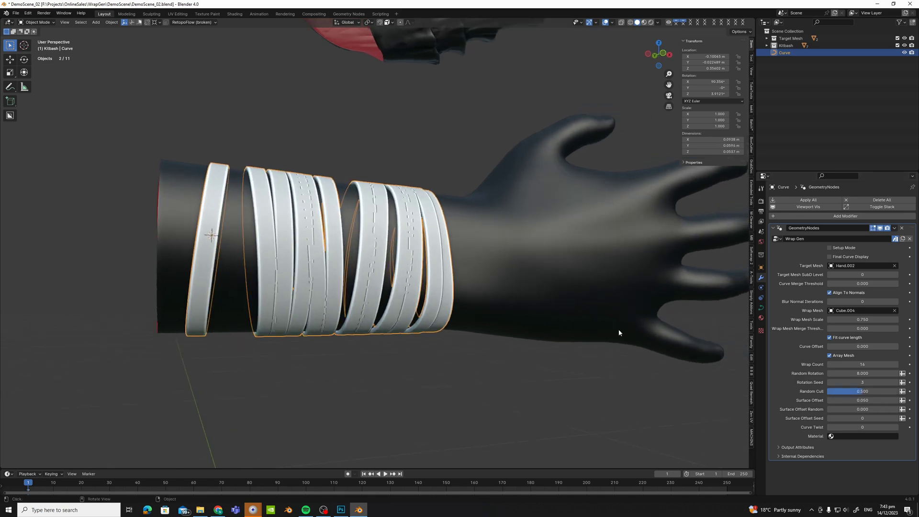
click(862, 391)
text(0)
key(Return)
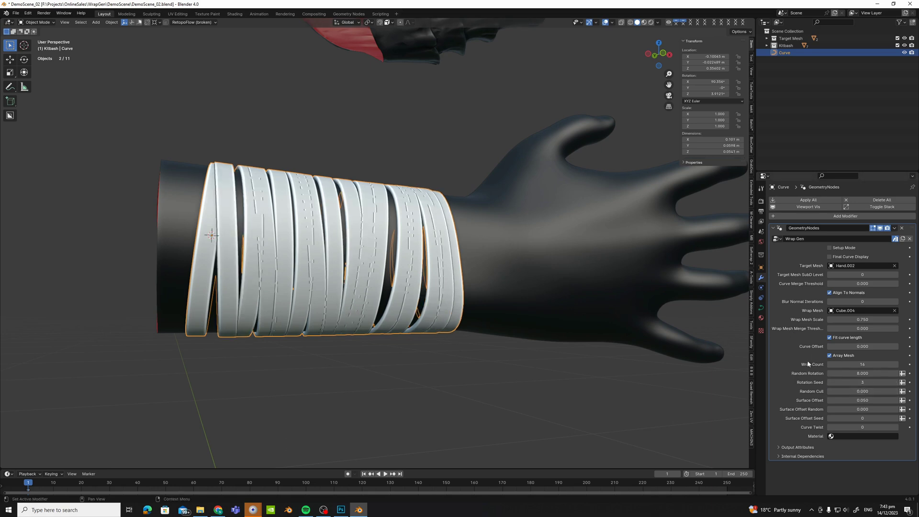
Try raising the Surface Offset to about 0.129 and undo the change.
click(862, 400)
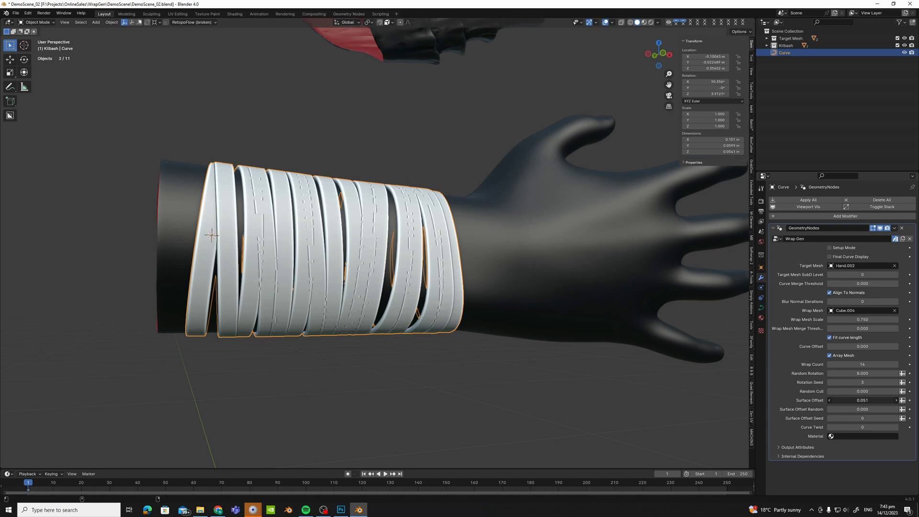
drag(862, 400, 898, 400)
middle_drag(602, 289, 580, 277)
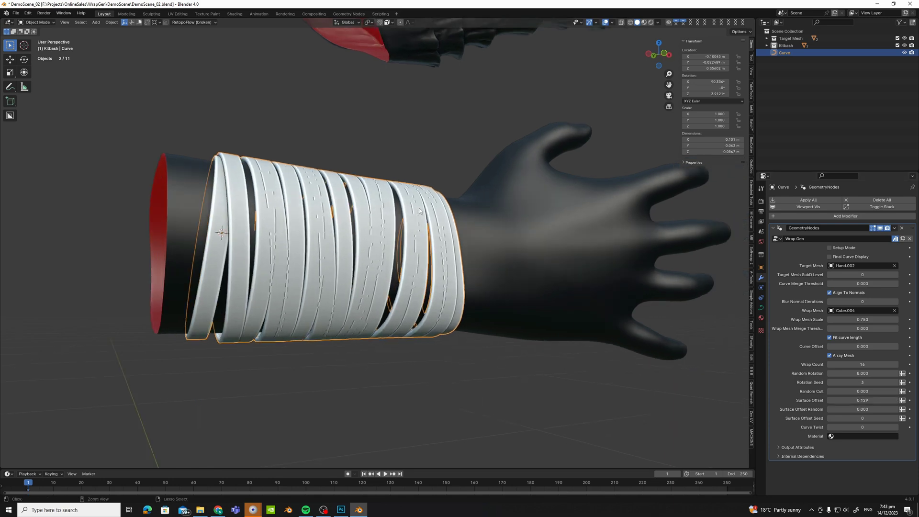
key(ctrl+z)
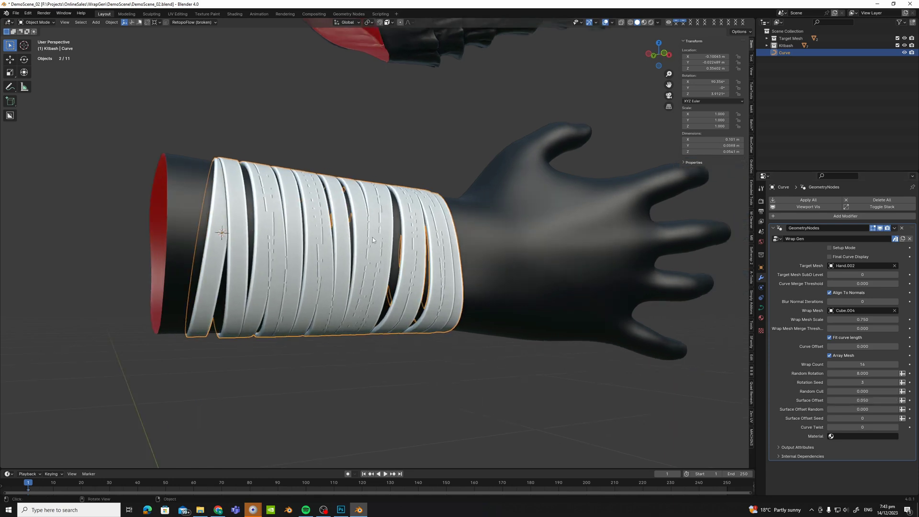
Set the Surface Offset Random to 0.2 and inspect the uneven band heights around the forearm.
click(871, 408)
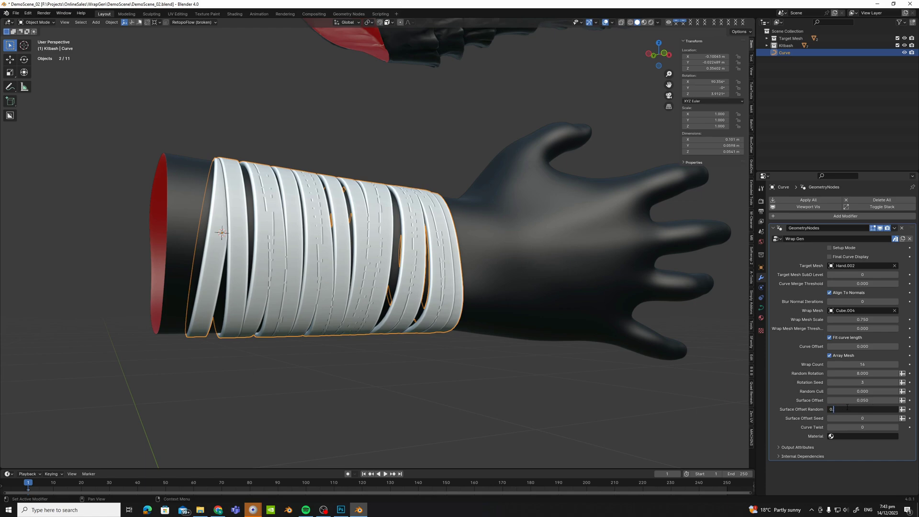
key(Return)
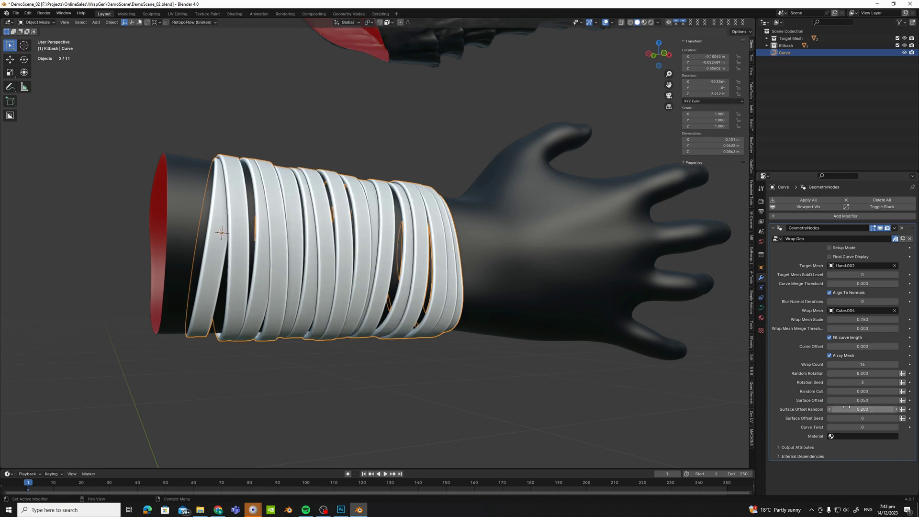
scroll(349, 214, up, 3)
middle_drag(349, 214, 329, 217)
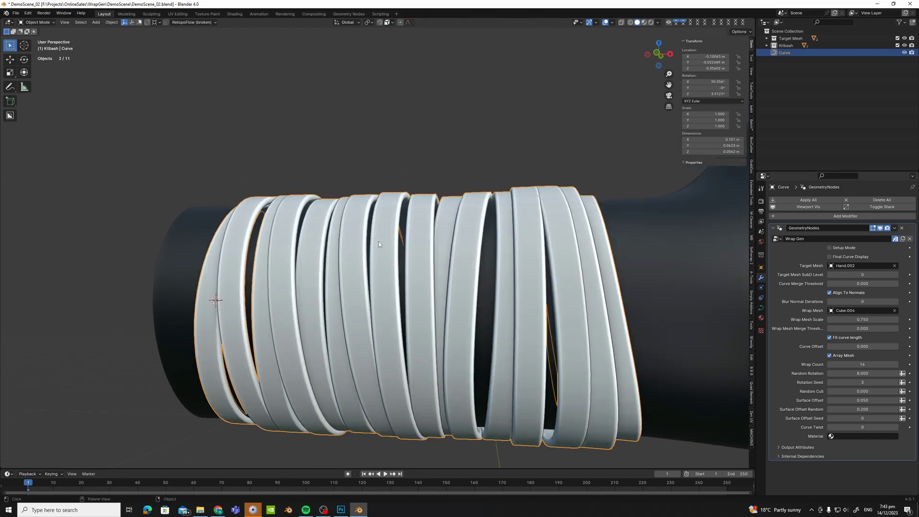
scroll(380, 246, down, 2)
mouse_move(379, 246)
middle_down()
mouse_move(415, 246)
mouse_move(365, 253)
mouse_move(409, 265)
mouse_move(382, 263)
mouse_move(395, 253)
middle_up()
scroll(393, 256, down, 2)
scroll(381, 262, up, 3)
scroll(393, 256, down, 1)
scroll(392, 256, up, 1)
middle_drag(474, 255, 483, 255)
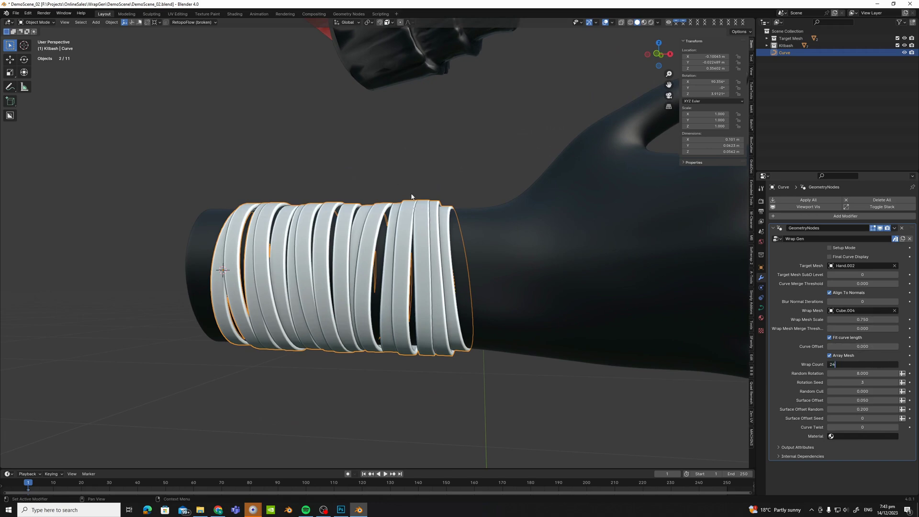
Set the Wrap Count to 24, deselect the wraps and check the denser bands.
key(Return)
click(383, 193)
middle_drag(383, 193, 626, 279)
scroll(524, 218, down, 2)
scroll(484, 220, up, 3)
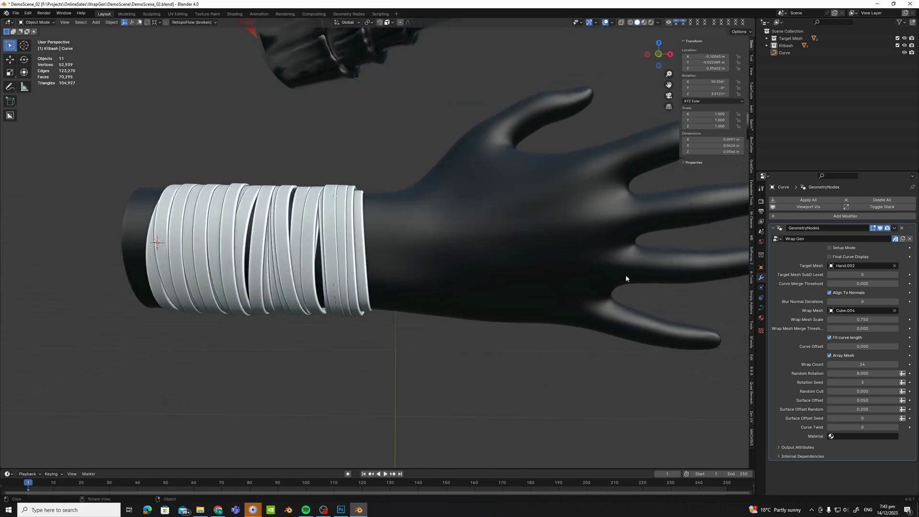
Set the Surface Offset Seed to 2 to vary the band heights.
click(897, 418)
click(897, 419)
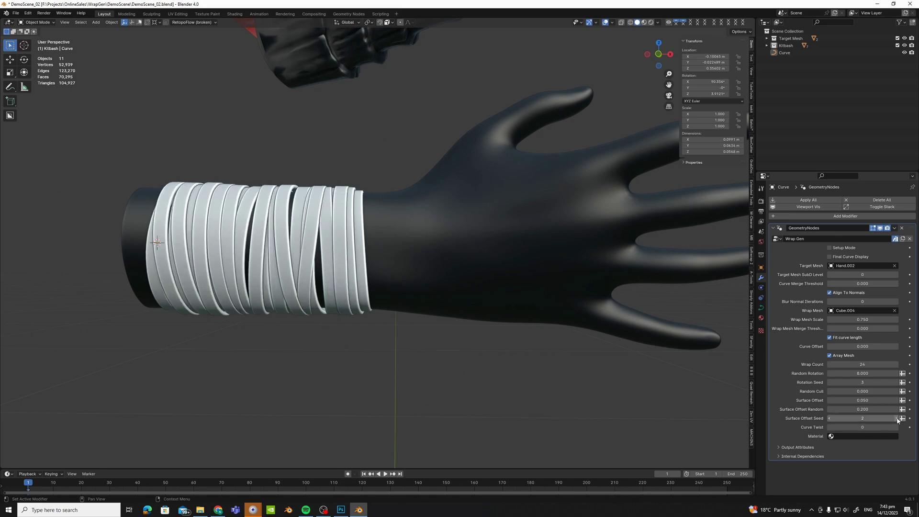
scroll(413, 252, up, 2)
middle_drag(414, 252, 487, 272)
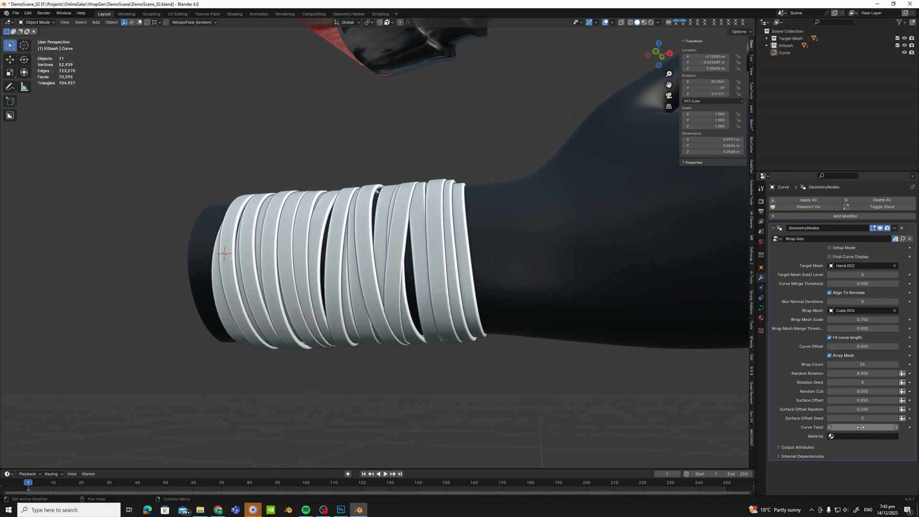
Try a Curve Twist of 90 on the forearm bands and set it back to 0.
drag(860, 427, 858, 427)
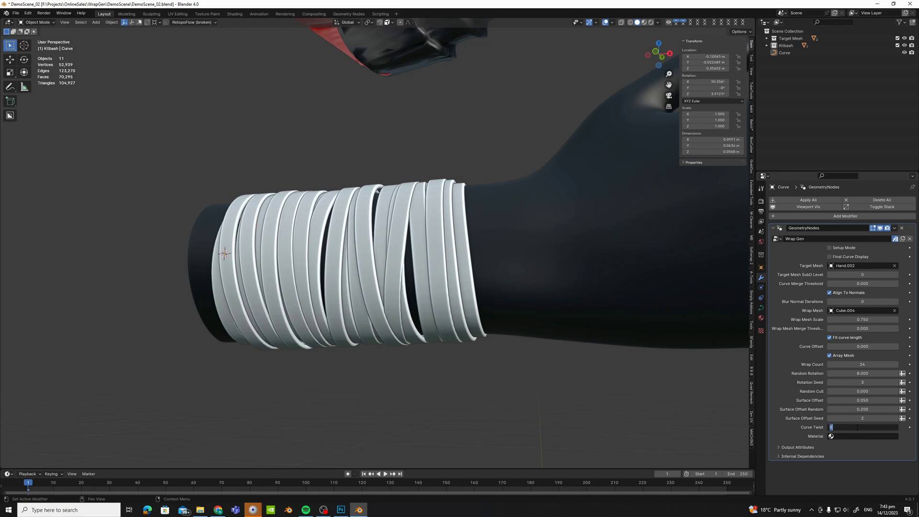
text(90)
key(Return)
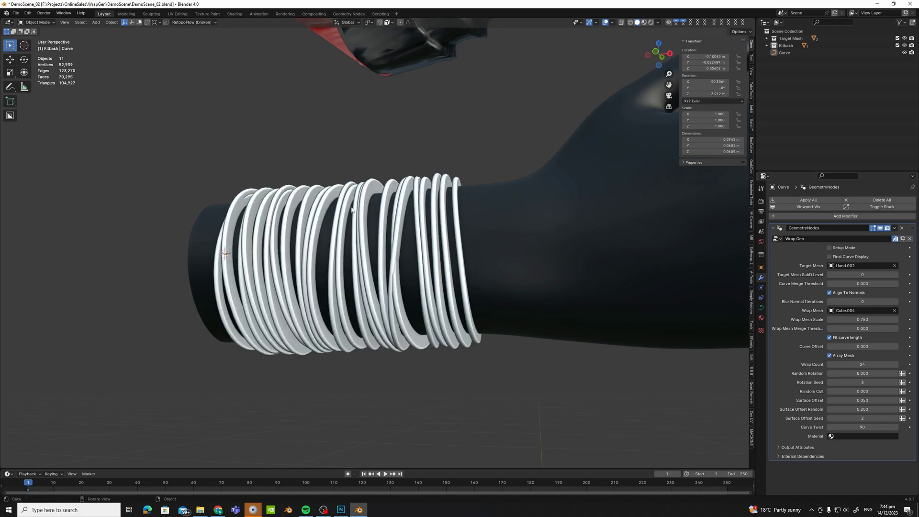
mouse_move(354, 210)
middle_down()
mouse_move(387, 192)
mouse_move(368, 210)
middle_up()
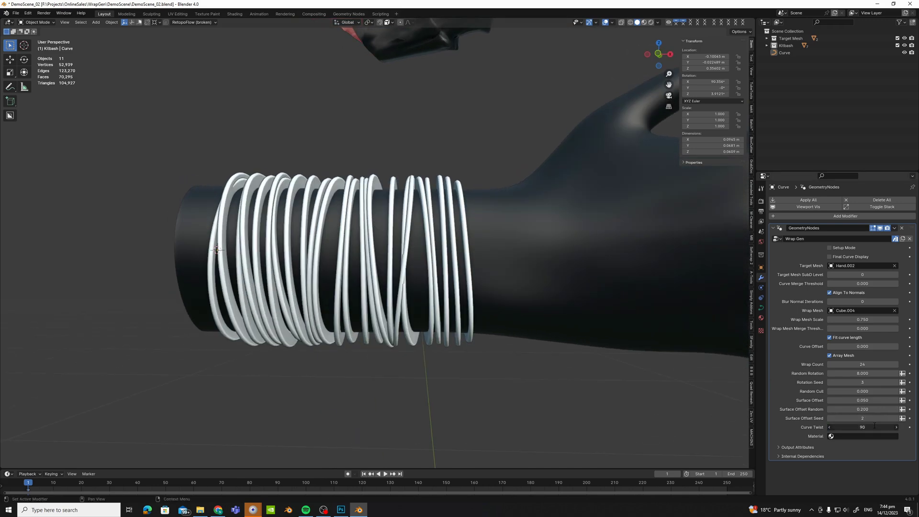
key(Return)
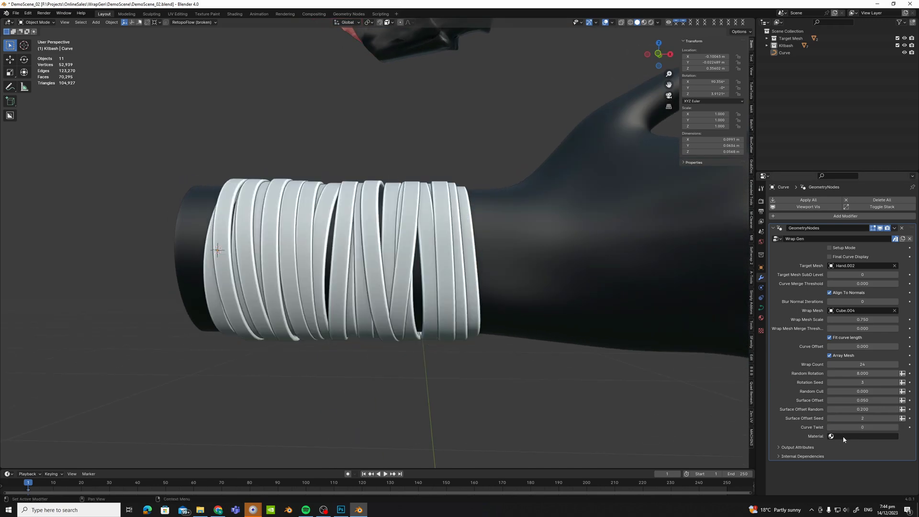
scroll(490, 222, down, 3)
shift+middle_drag(490, 223, 410, 231)
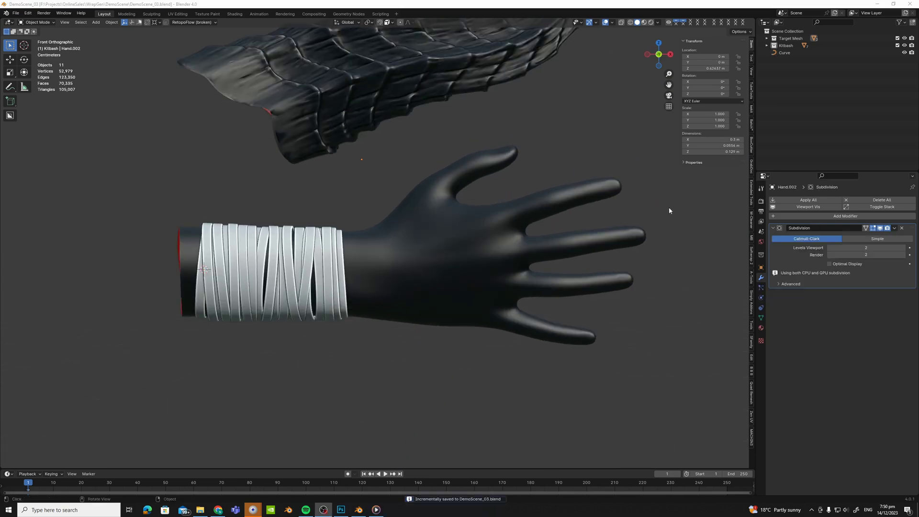
Add a new single-point curve and place its point between the bases of the index and middle fingers.
click(306, 233)
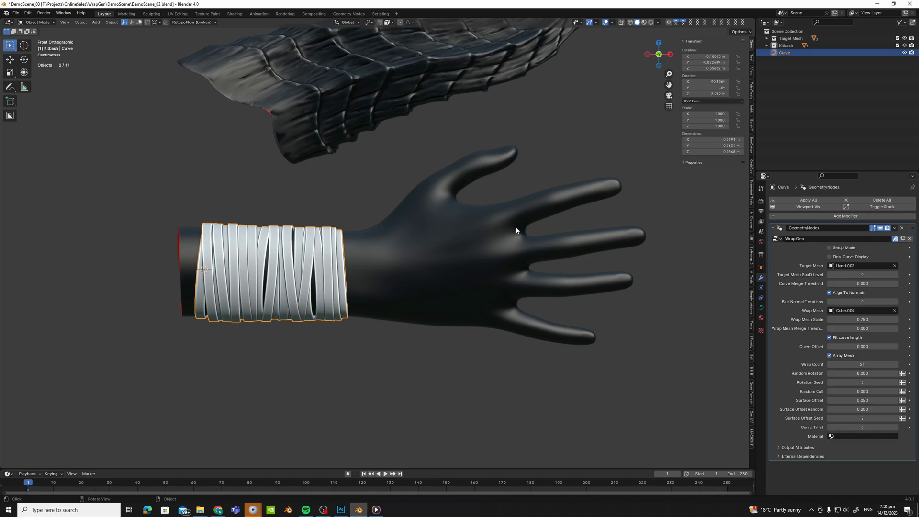
scroll(557, 230, up, 6)
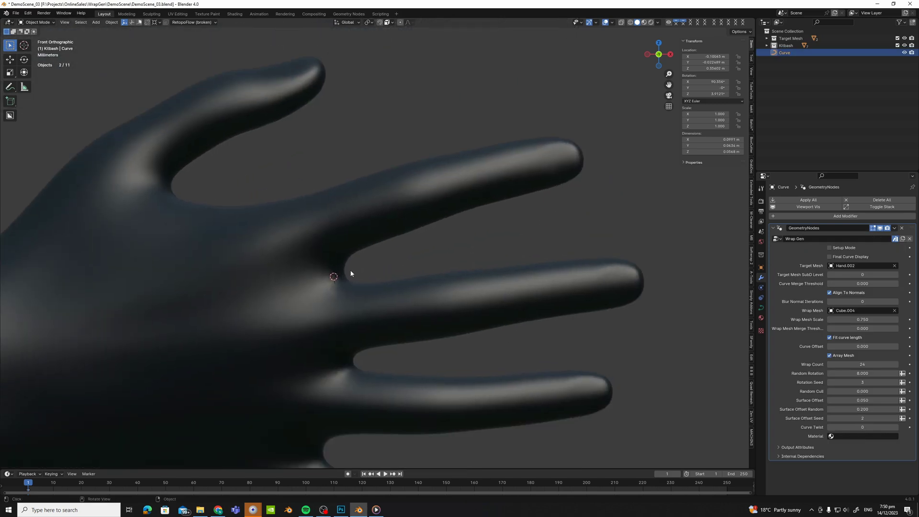
key(shift+a)
mouse_move(341, 268)
click(399, 266)
key(g)
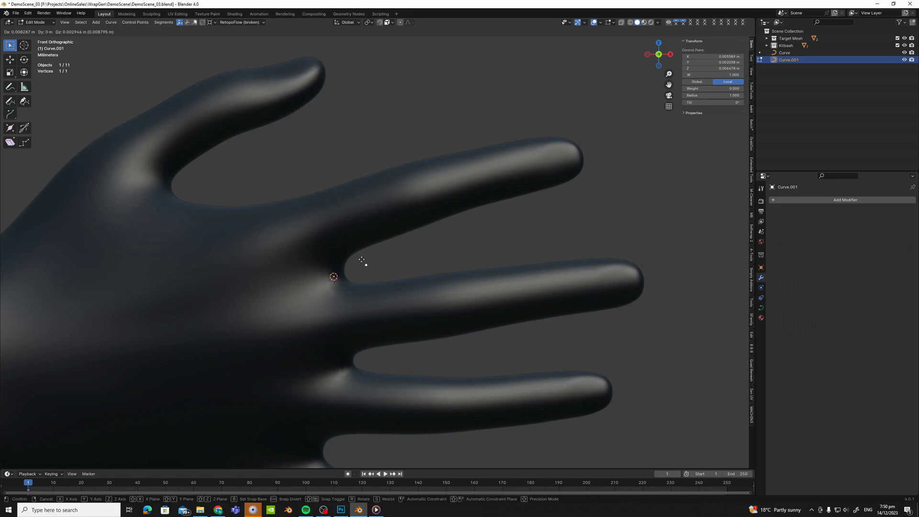
click(362, 260)
Extrude a second point toward the fingertips and adjust both ends so the curve runs between the index and middle fingers.
key(e)
click(544, 218)
click(368, 263)
key(g)
click(397, 258)
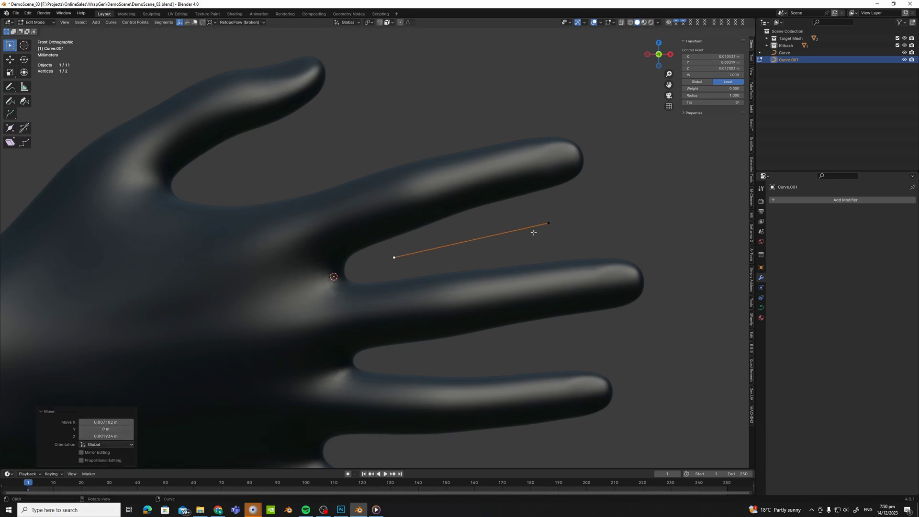
click(548, 224)
key(g)
click(563, 225)
scroll(561, 227, down, 4)
middle_drag(558, 228, 424, 244)
key(Tab)
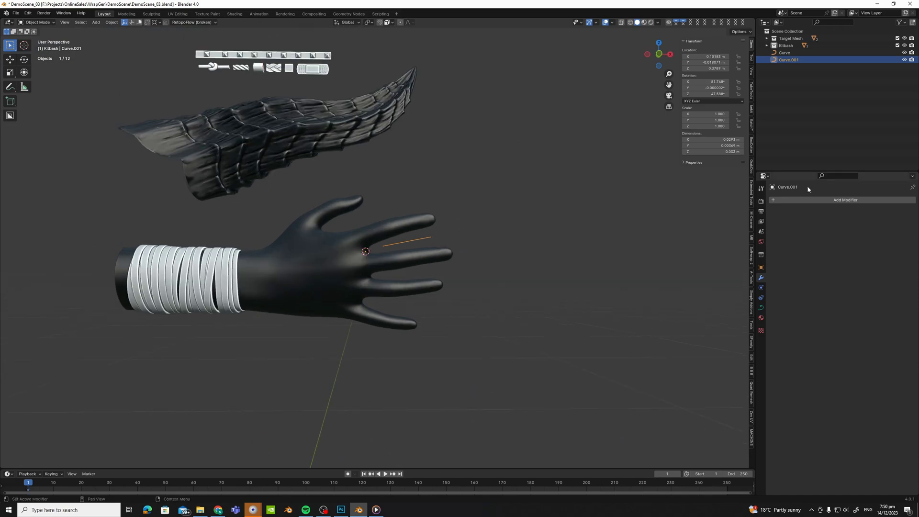
Add a Geometry Nodes modifier to the new finger curve and assign the Wrap Gen node group.
click(805, 200)
click(781, 200)
click(777, 239)
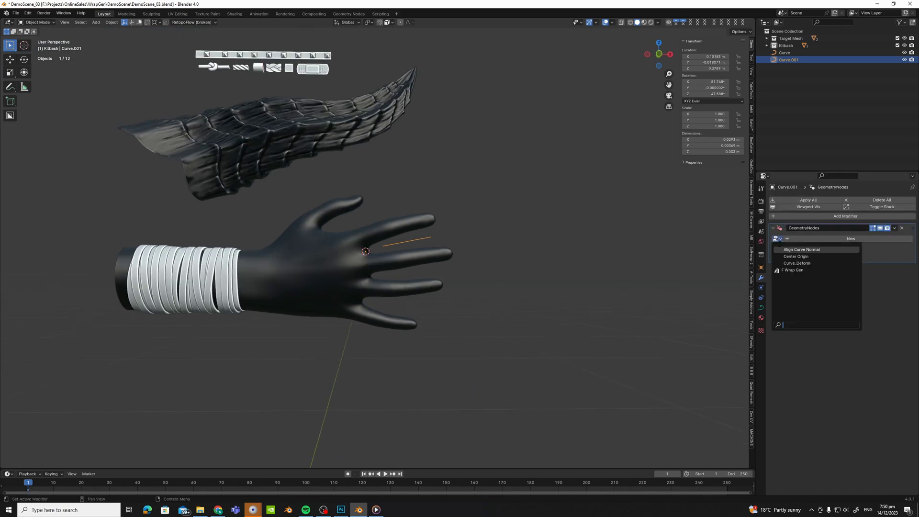
click(814, 270)
scroll(504, 231, up, 2)
scroll(503, 232, up, 1)
Scale the radius of the finger curve's points so the guide rings enclose the index and middle fingers.
key(Tab)
middle_drag(504, 232, 433, 272)
key(a)
key(alt+s)
click(626, 242)
key(alt+s)
click(579, 235)
click(402, 230)
key(alt+s)
click(482, 238)
Reposition the finger curve's point and fine-tune its radius to fit the guide rings around both fingers.
key(g)
click(485, 234)
key(g)
click(509, 293)
key(alt+s)
click(499, 275)
middle_drag(498, 275, 474, 227)
scroll(443, 274, down, 2)
click(465, 232)
key(Tab)
middle_drag(502, 196, 448, 236)
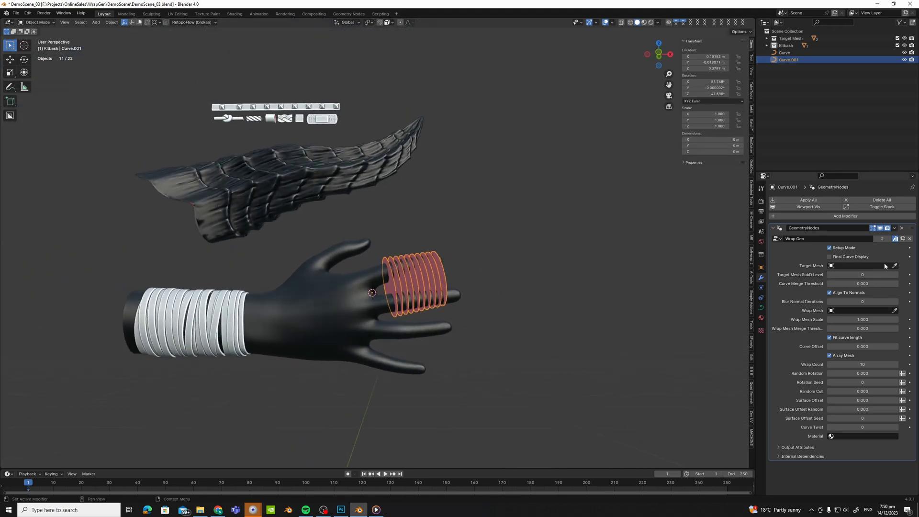
click(259, 115)
scroll(456, 266, up, 5)
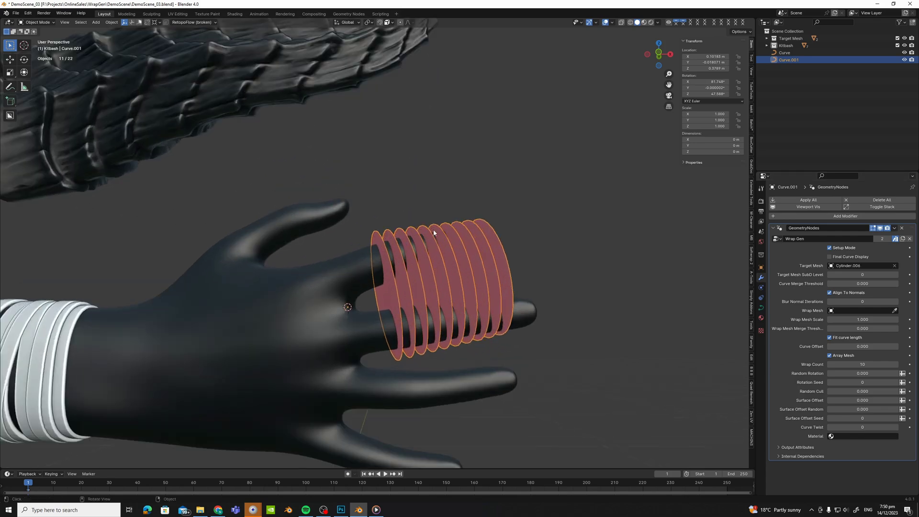
middle_drag(396, 215, 412, 211)
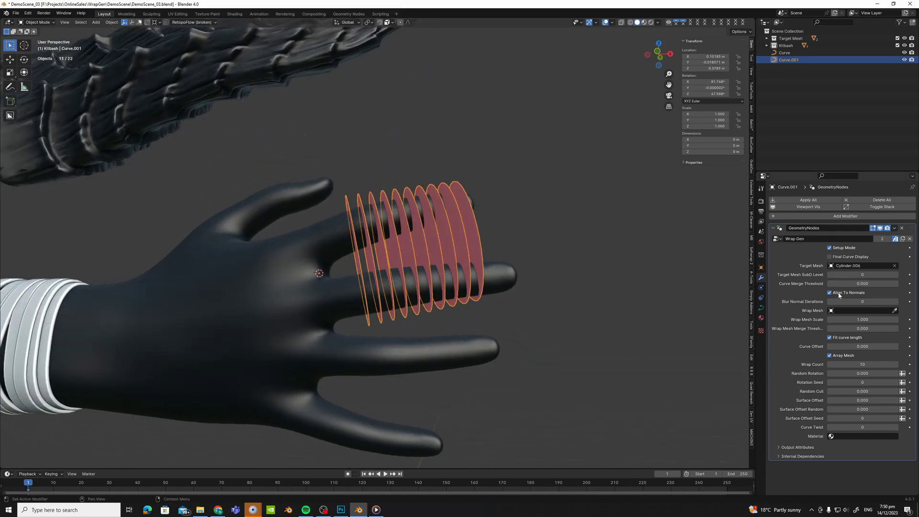
click(837, 248)
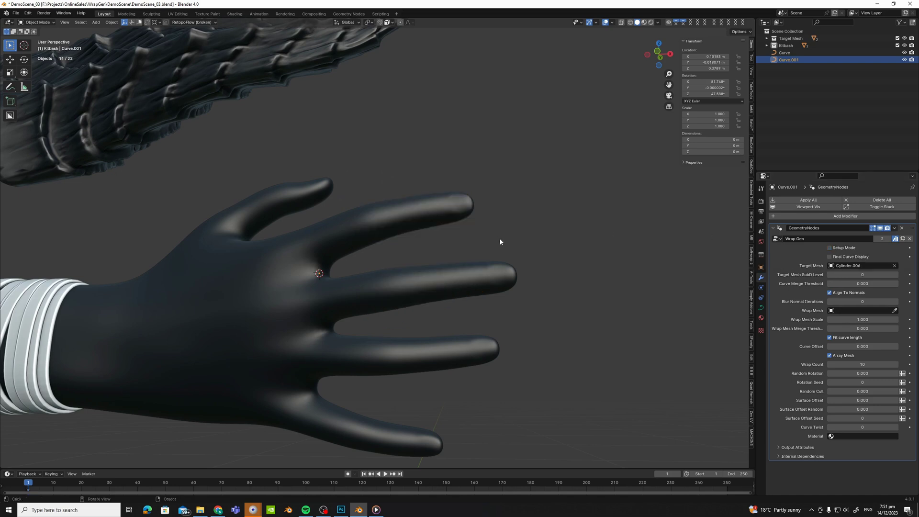
click(830, 248)
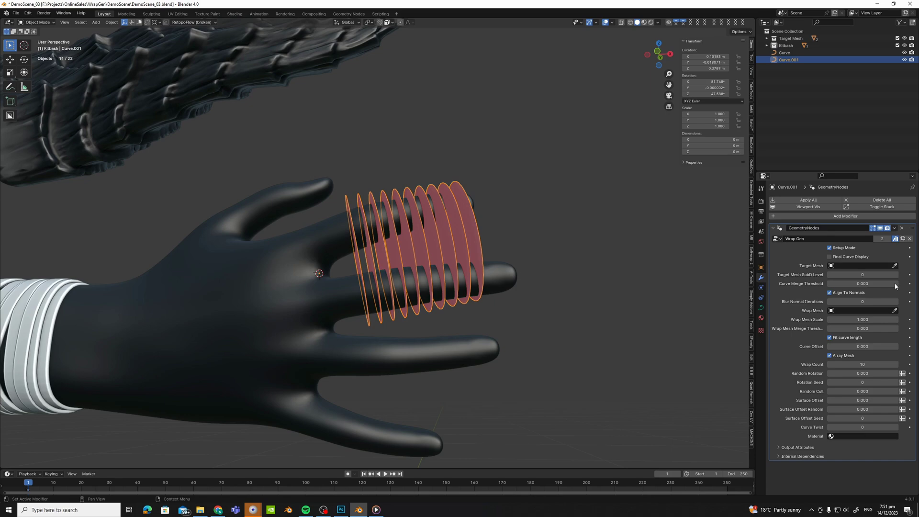
Assign Hand.002 as the Target Mesh and the rope Cylinder.006 as the Wrap Mesh, and turn off Setup Mode.
click(322, 239)
scroll(323, 239, down, 5)
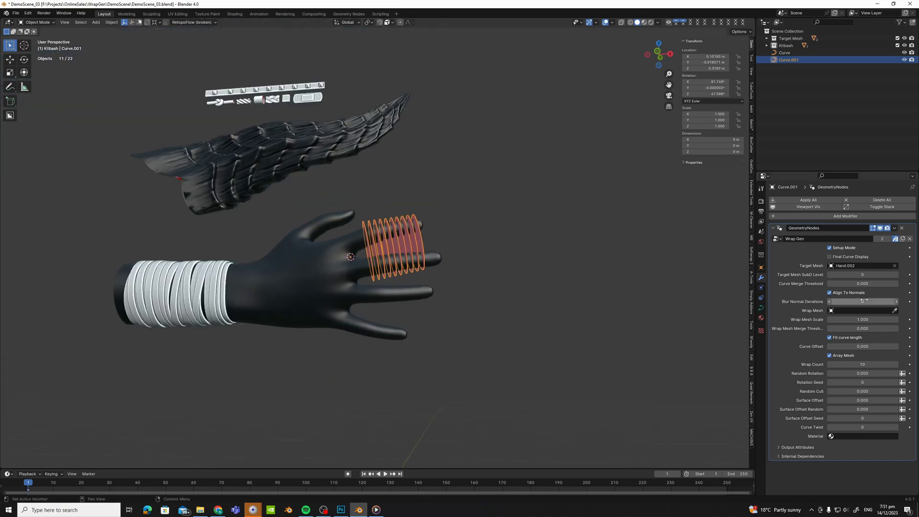
click(246, 102)
scroll(246, 102, up, 3)
click(835, 248)
scroll(461, 256, up, 4)
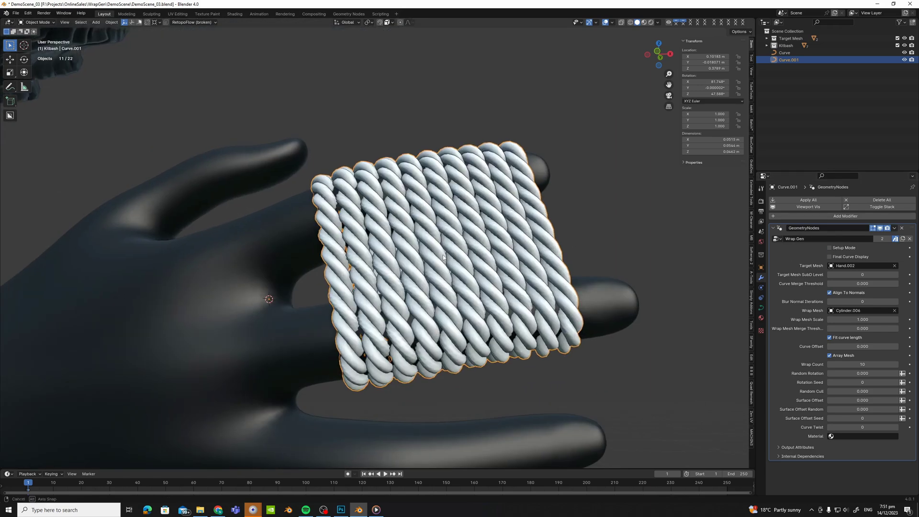
scroll(425, 260, down, 2)
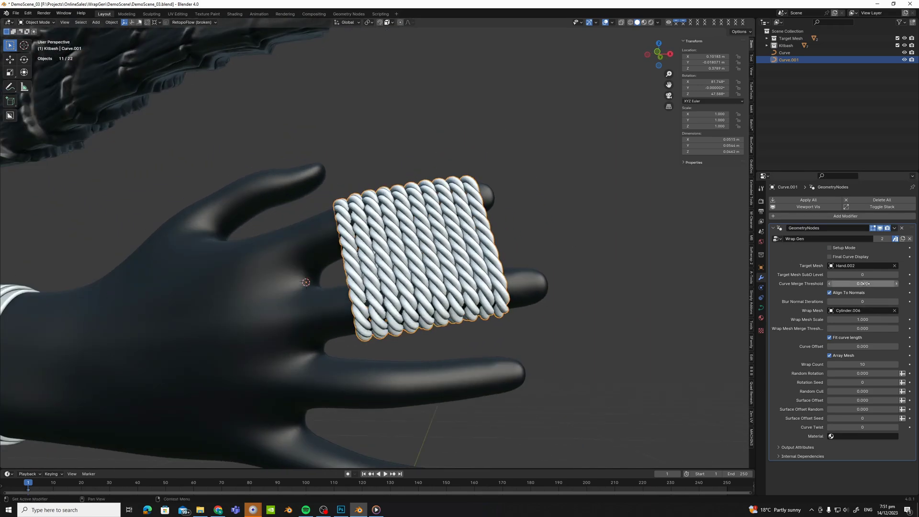
Set the rope's Wrap Mesh Scale to 0.5.
click(862, 319)
text(1.0)
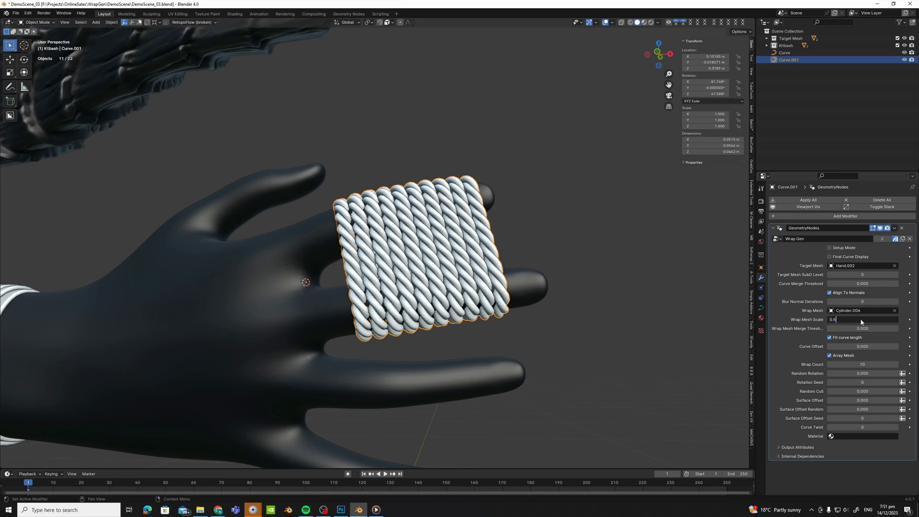
key(Return)
middle_drag(479, 249, 656, 245)
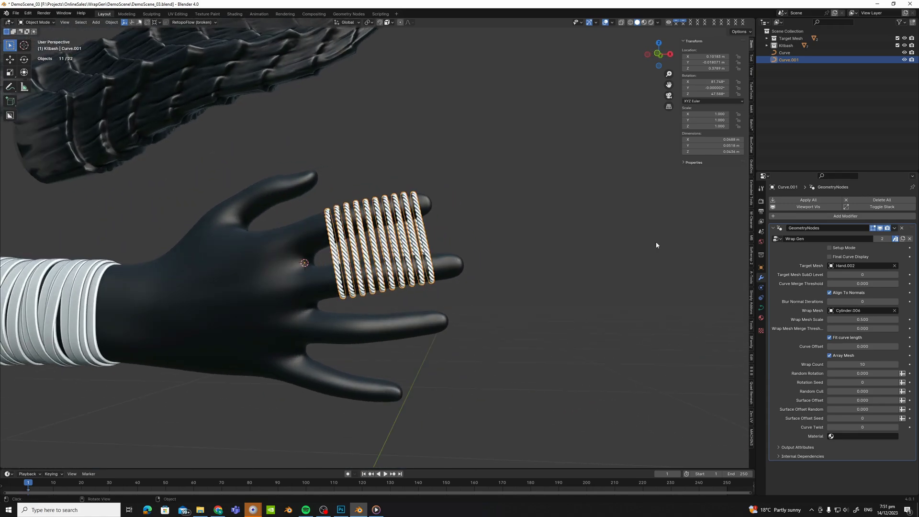
Hide the modifier in the viewport to examine the bare finger curve, and show its guide rings and rope wraps again.
click(881, 229)
key(Tab)
middle_drag(341, 223, 378, 249)
middle_drag(298, 253, 364, 225)
key(Tab)
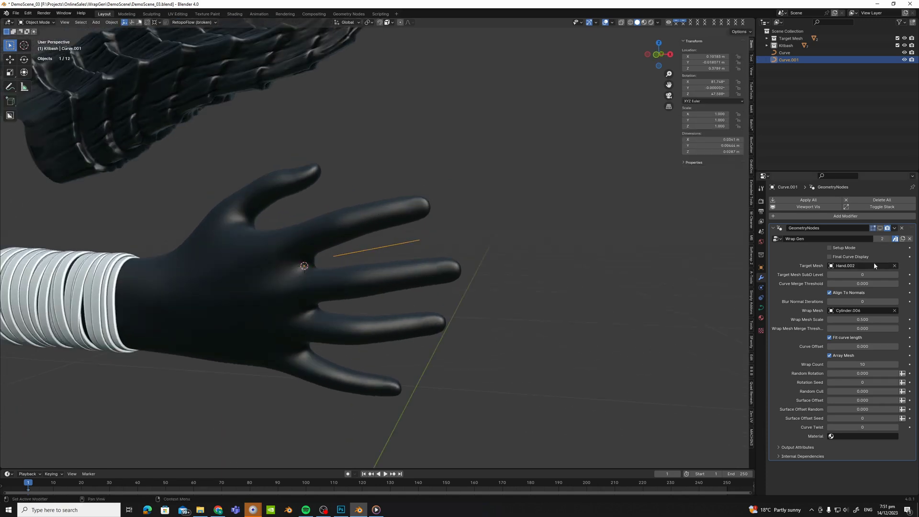
scroll(575, 234, up, 3)
scroll(530, 229, down, 3)
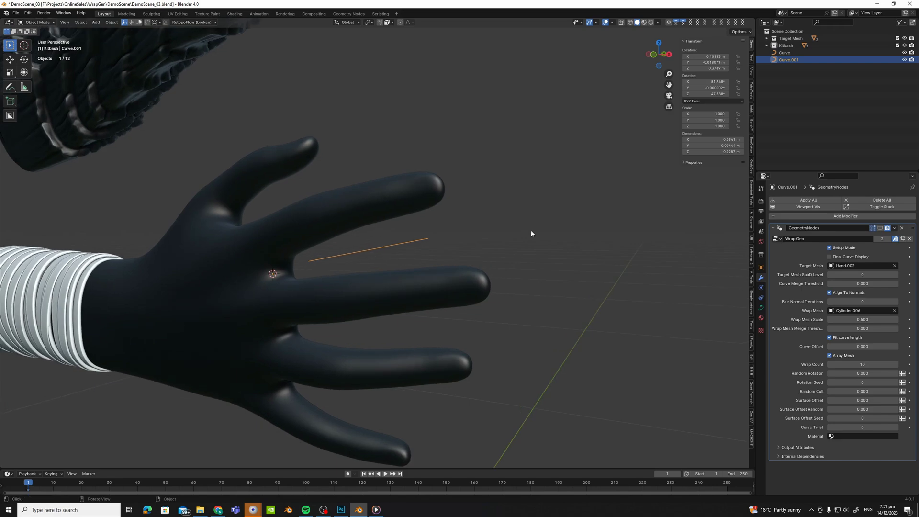
click(879, 228)
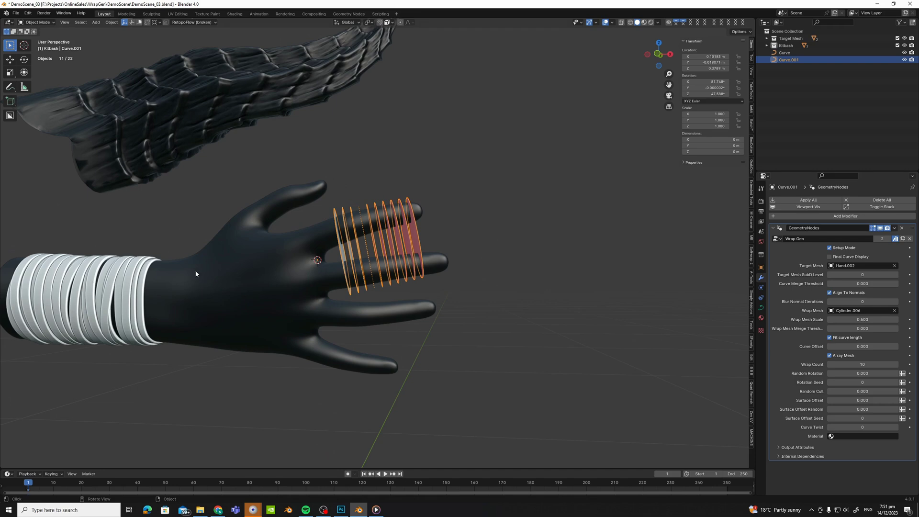
scroll(210, 266, up, 1)
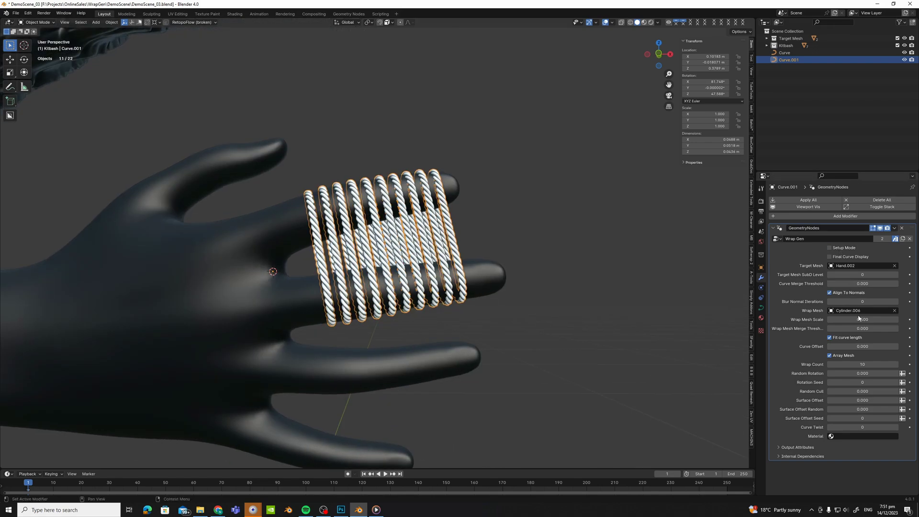
ctrl+scroll(859, 319, down, 1)
Set the finger wrap's Random Rotation to 10 to tilt the ropes irregularly.
click(870, 373)
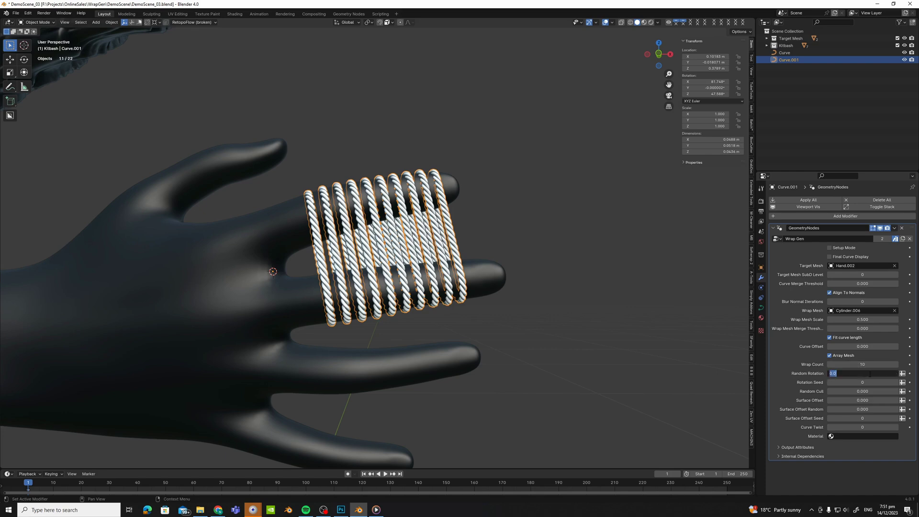
text(10)
key(Return)
middle_drag(489, 221, 455, 225)
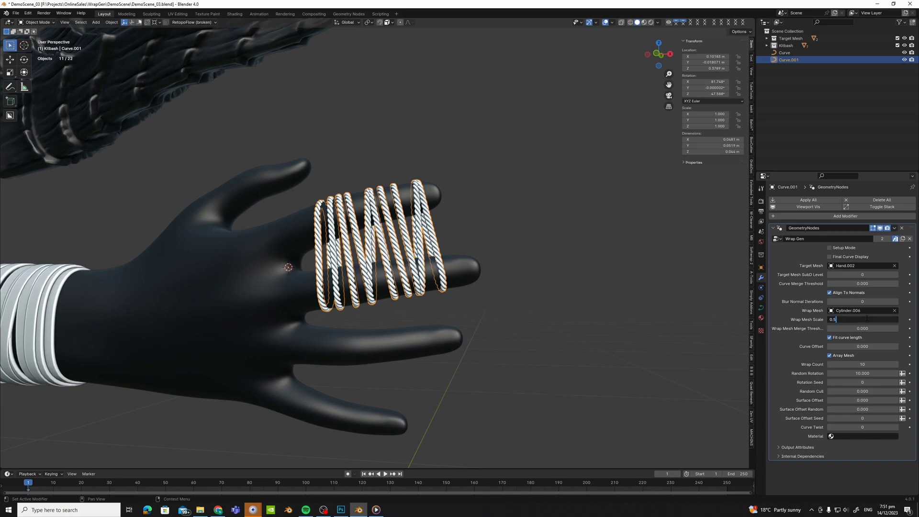
Set the Wrap Mesh Scale to 0.75 to thicken the ropes around the fingers.
click(867, 319)
text(0.75)
key(Return)
mouse_move(398, 219)
middle_down()
mouse_move(423, 220)
mouse_move(409, 222)
mouse_move(432, 237)
middle_up()
Preview the finger ropes in Material shading, and return the viewport to Solid shading.
key(z)
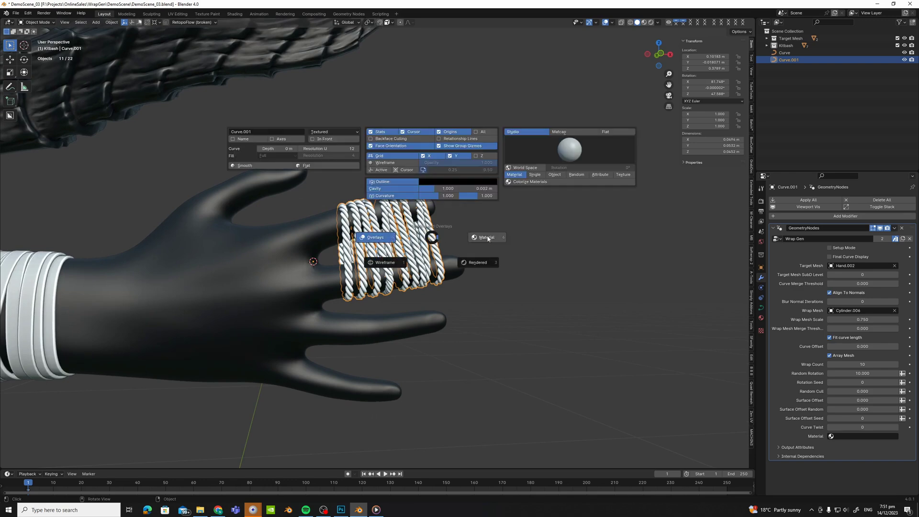
click(491, 238)
scroll(475, 238, up, 2)
key(z)
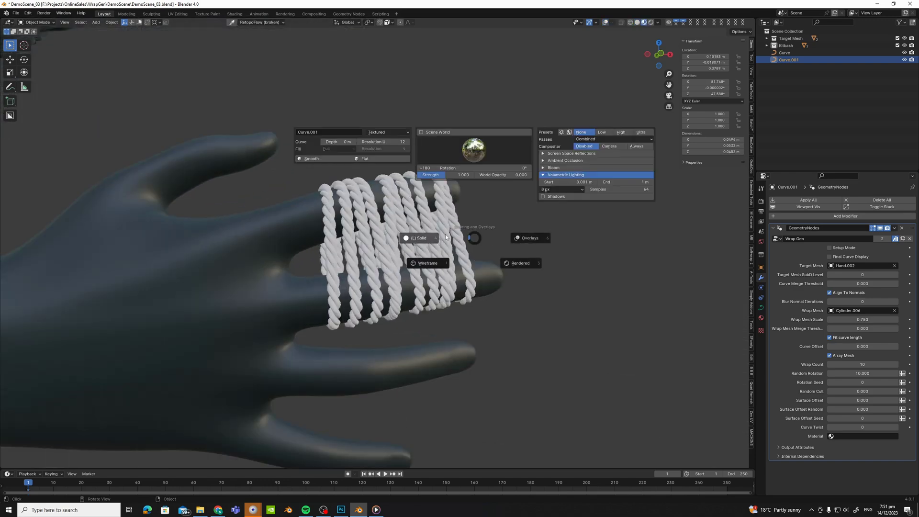
click(439, 238)
key(z)
click(392, 236)
scroll(392, 236, down, 3)
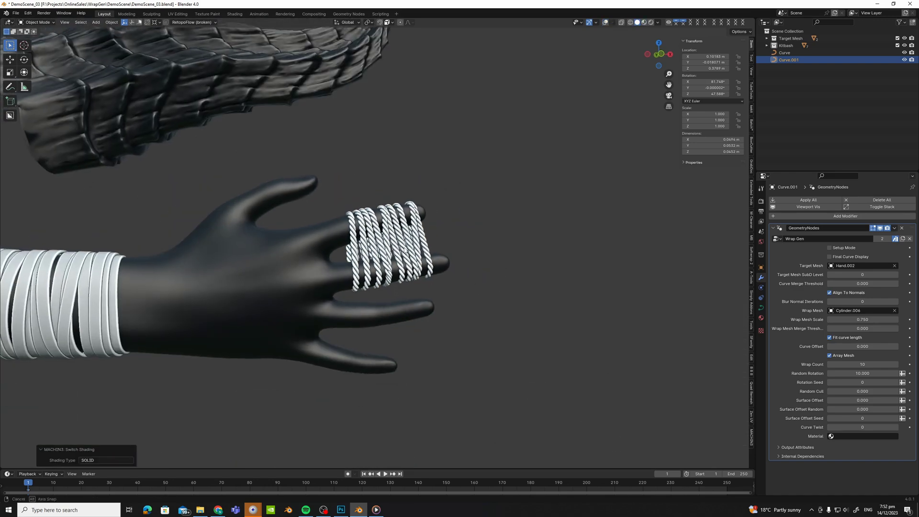
middle_drag(412, 191, 415, 201)
scroll(414, 201, up, 1)
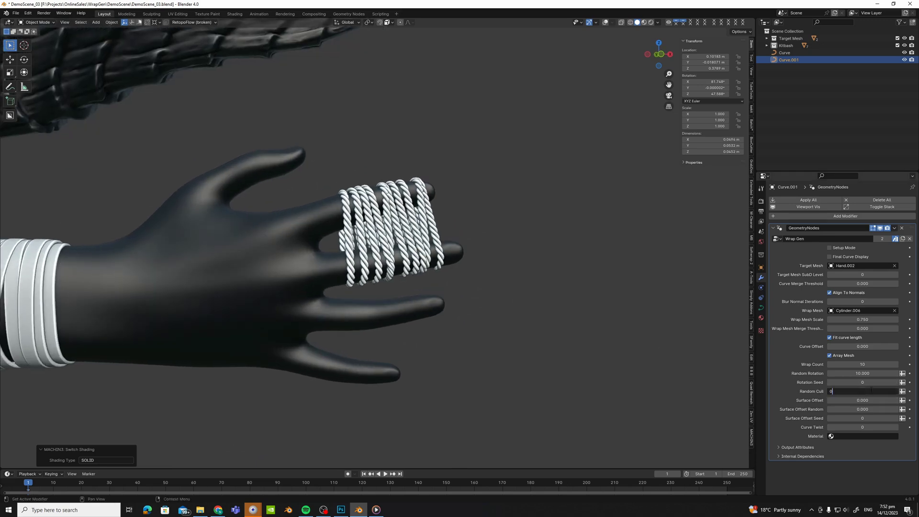
Set the finger wrap's Random Cull to 0.5 and its Surface Offset Random to 0.1.
key(Return)
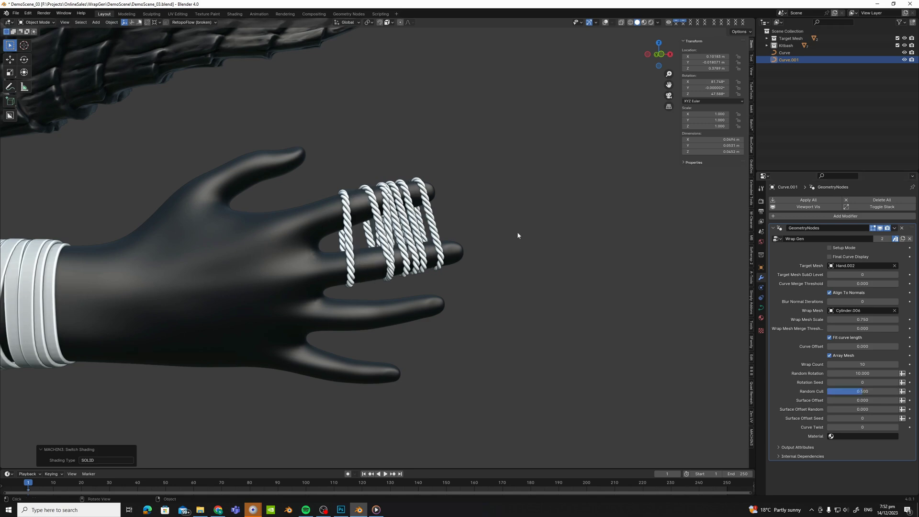
middle_drag(517, 236, 479, 268)
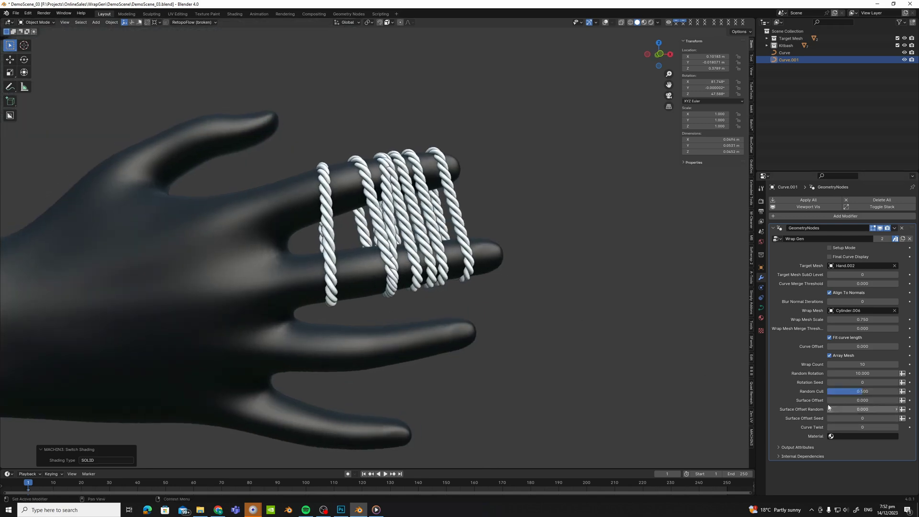
click(865, 409)
key(Return)
scroll(507, 266, down, 5)
middle_drag(422, 251, 441, 241)
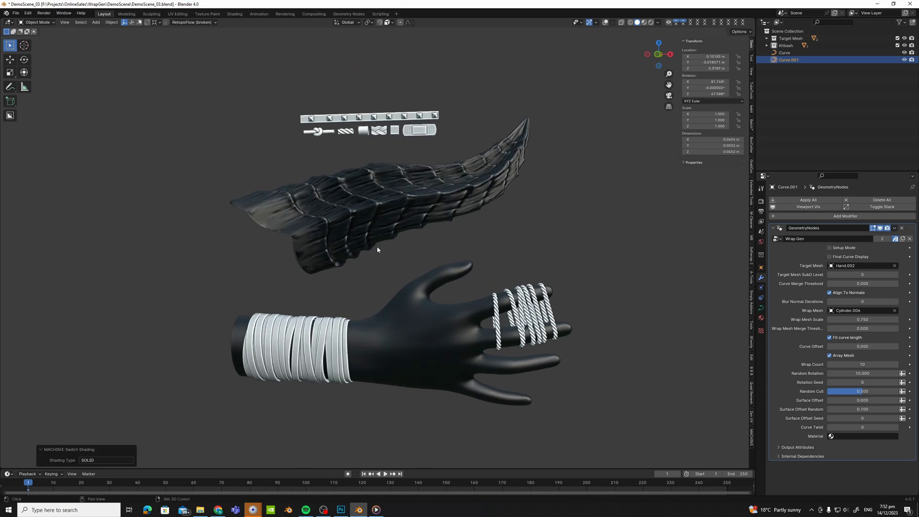
shift+middle_drag(377, 250, 467, 282)
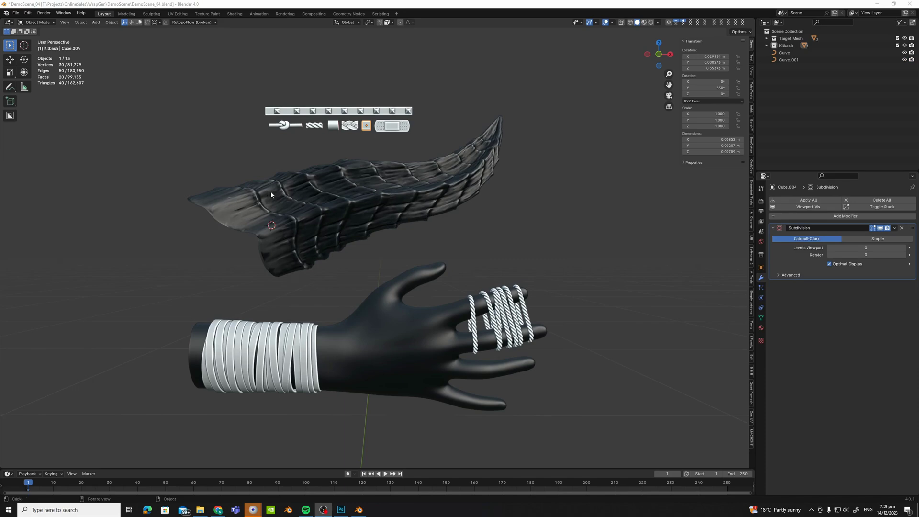
Add a Single Point Poly Curve near the horn's base and move its point onto the horn's upper ridge.
scroll(329, 195, up, 2)
shift+middle_drag(271, 195, 340, 209)
key(shift+a)
mouse_move(344, 207)
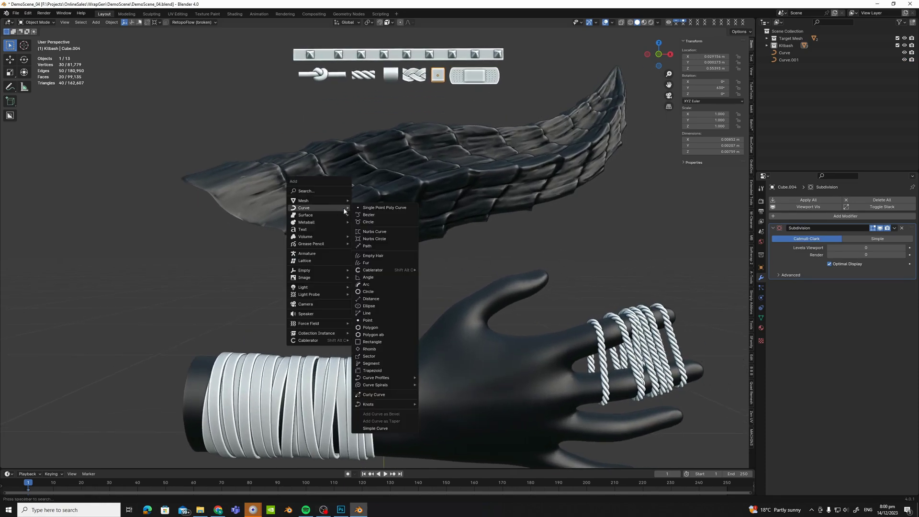
click(378, 208)
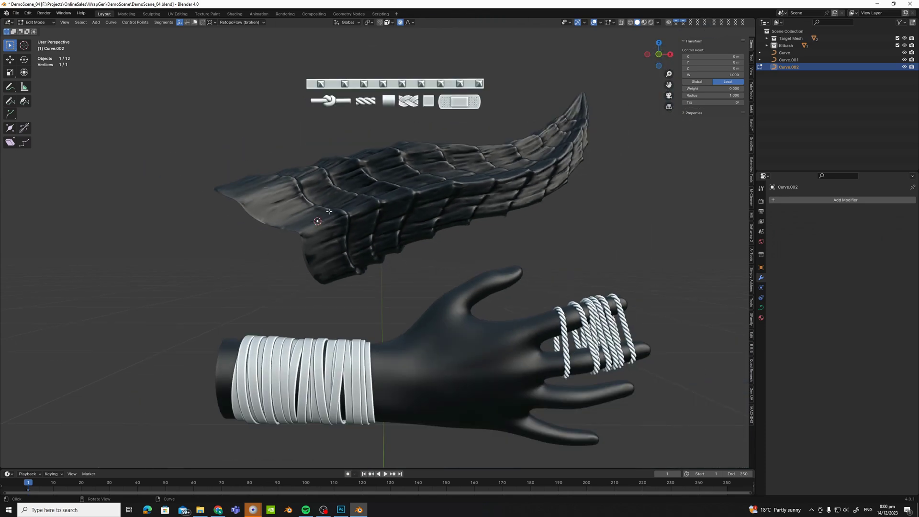
key(g)
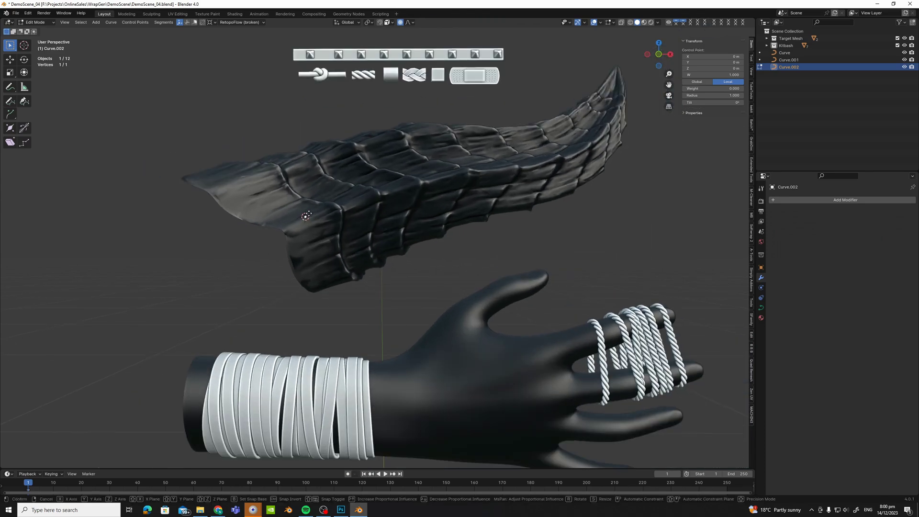
click(360, 196)
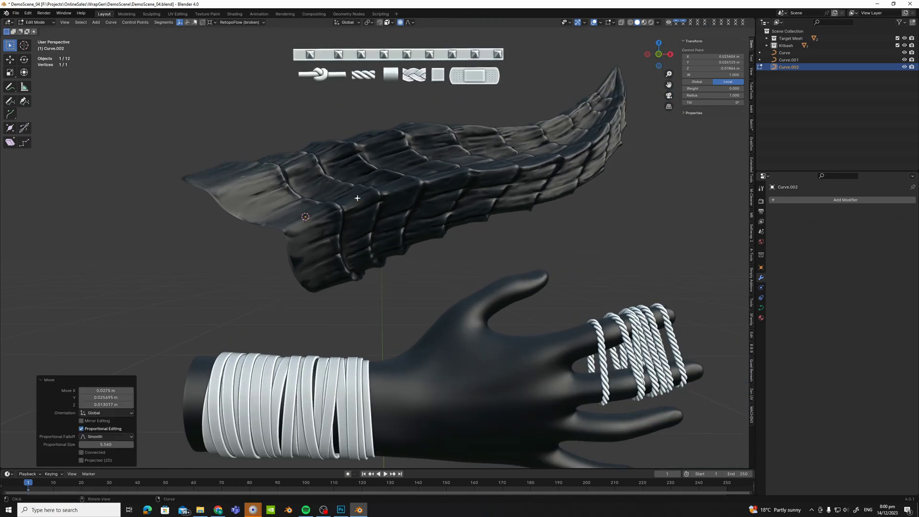
Turn off proportional editing and extrude five more curve points along the horn's ridge towards its tip.
key(o)
key(e)
click(405, 187)
ctrl+right_click(464, 171)
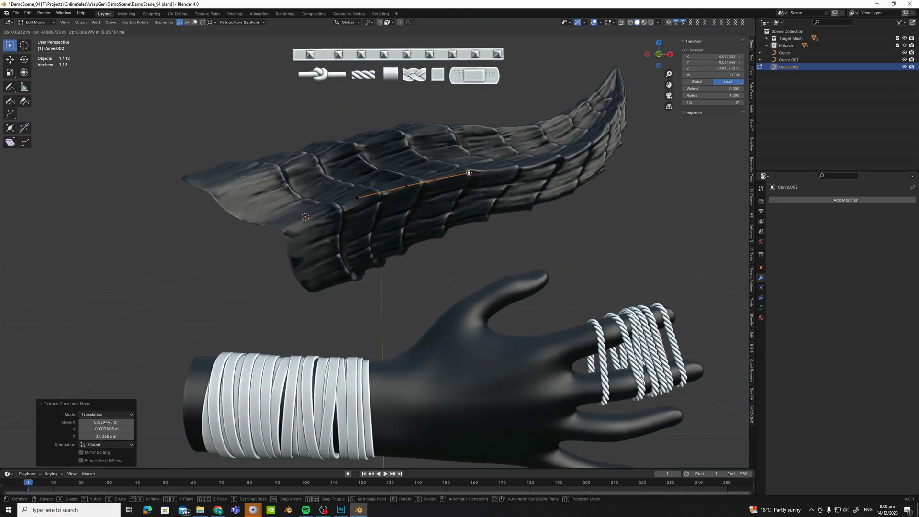
ctrl+right_click(512, 166)
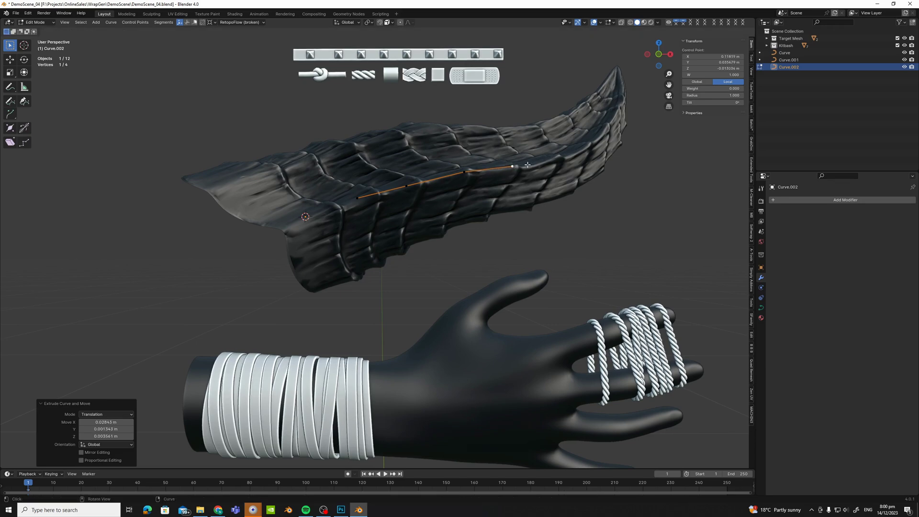
ctrl+right_click(558, 155)
ctrl+right_click(592, 136)
Reposition the curve's misaligned points so that the line follows the middle of the horn.
middle_drag(592, 136, 438, 282)
click(285, 266)
key(g)
click(313, 302)
click(402, 248)
key(g)
click(401, 244)
scroll(407, 270, up, 1)
click(374, 262)
key(g)
click(374, 242)
middle_drag(374, 242, 401, 253)
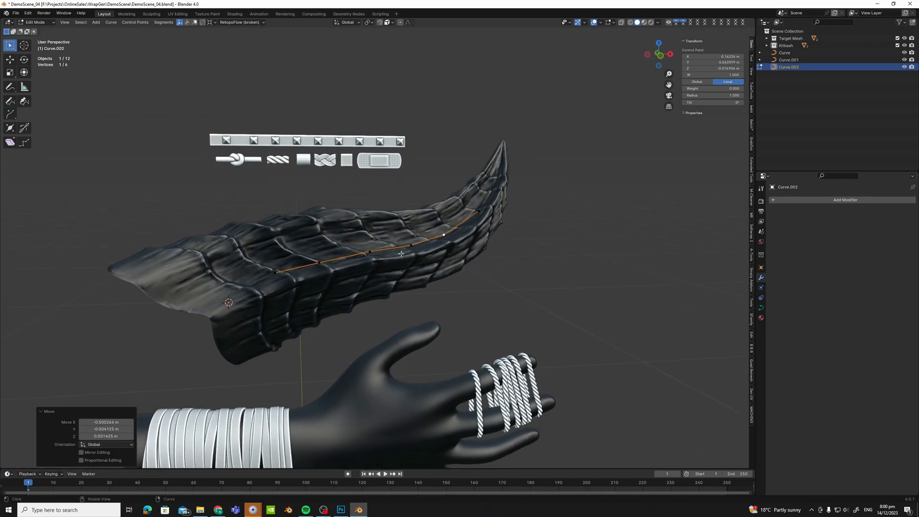
Leave curve editing and add a geometry nodes modifier with the Wrap Gen node group to the horn curve.
key(Tab)
click(792, 199)
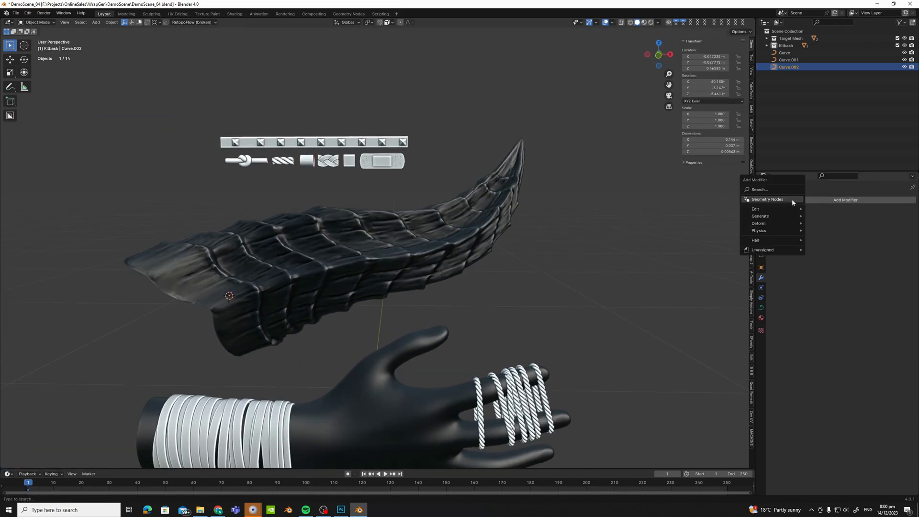
click(768, 200)
click(776, 238)
click(794, 271)
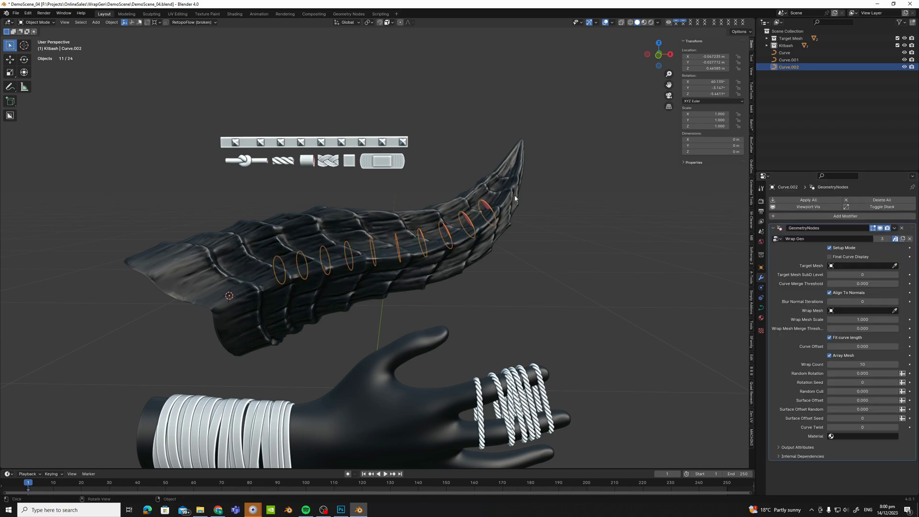
Enlarge the radius at the curve's base point with proportional editing so the guide rings enclose the horn.
middle_drag(516, 198, 449, 245)
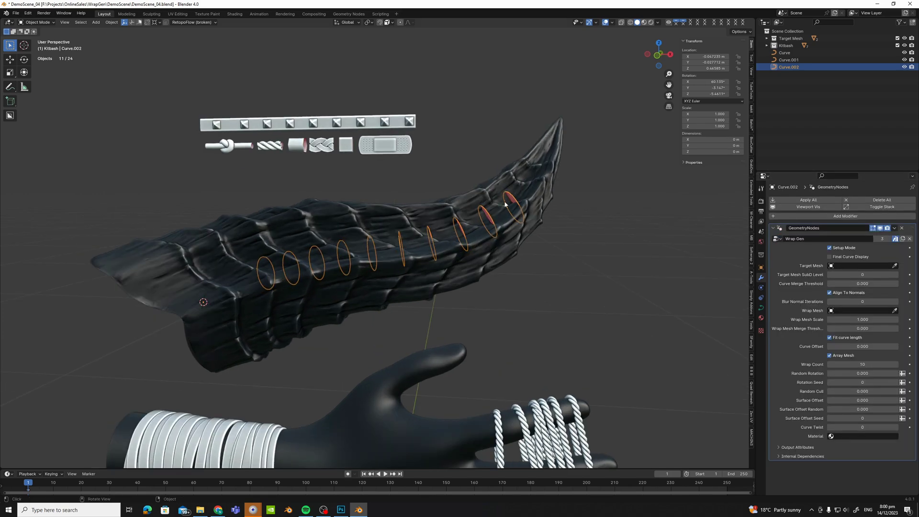
key(Tab)
scroll(359, 271, down, 2)
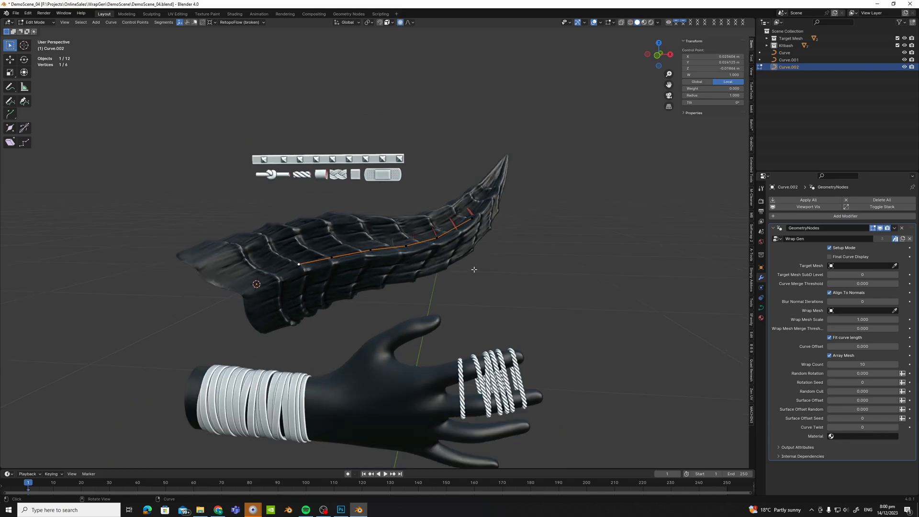
middle_drag(474, 270, 468, 256)
scroll(481, 257, down, 10)
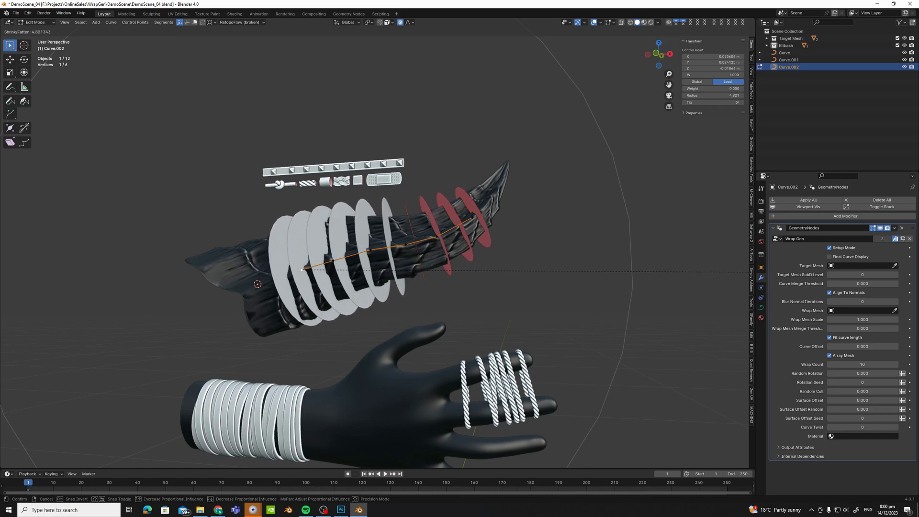
click(429, 239)
Adjust the radius at the curve's tip end so the guide rings surround the narrow part of the horn.
click(472, 218)
scroll(526, 220, up, 1)
middle_drag(526, 218, 443, 313)
key(alt+s)
scroll(555, 225, up, 5)
click(550, 226)
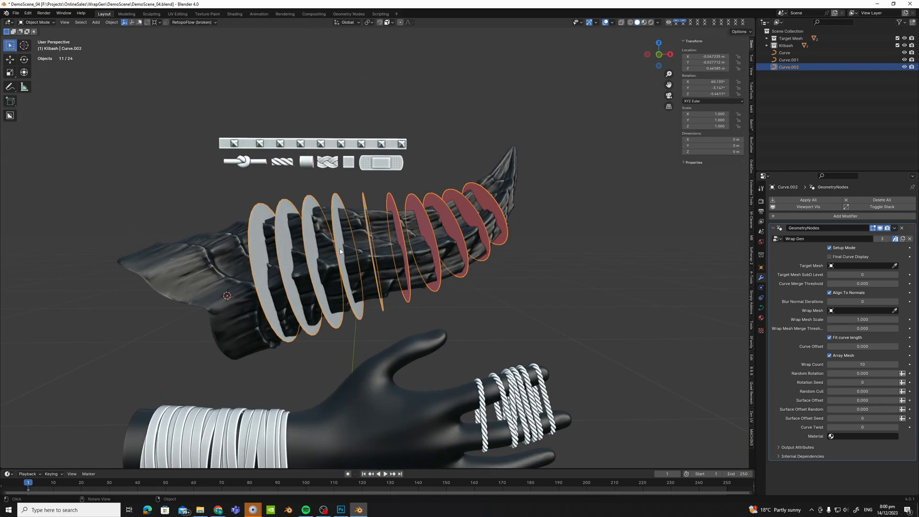
Assign the horn HornsA.001 as the Target Mesh and the small block Cube.004 as the Wrap Mesh.
middle_drag(327, 247, 370, 256)
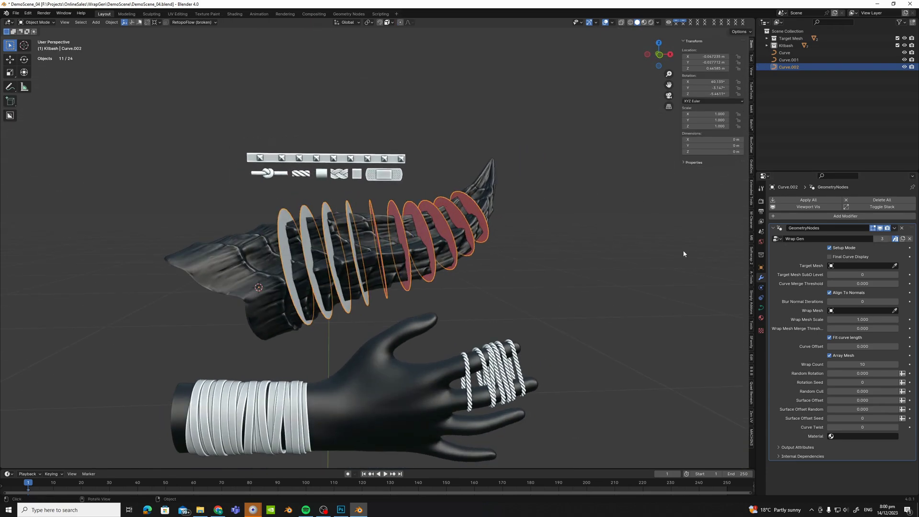
click(492, 189)
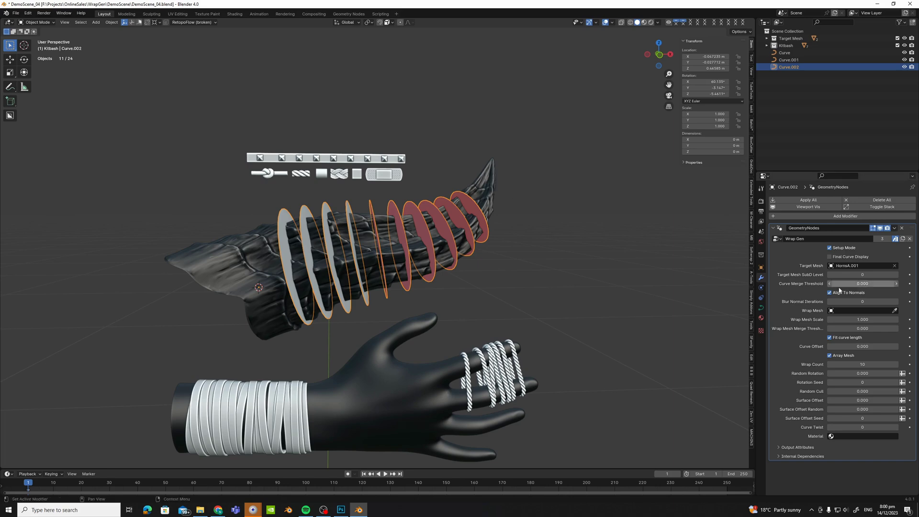
click(359, 167)
scroll(406, 211, up, 4)
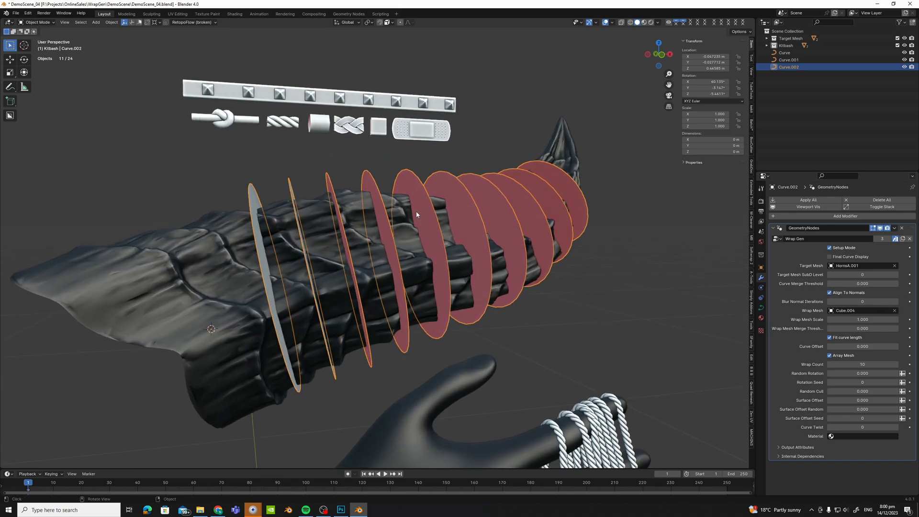
Turn off Setup Mode to generate the straps around the horn, and inspect them up close.
scroll(416, 214, down, 1)
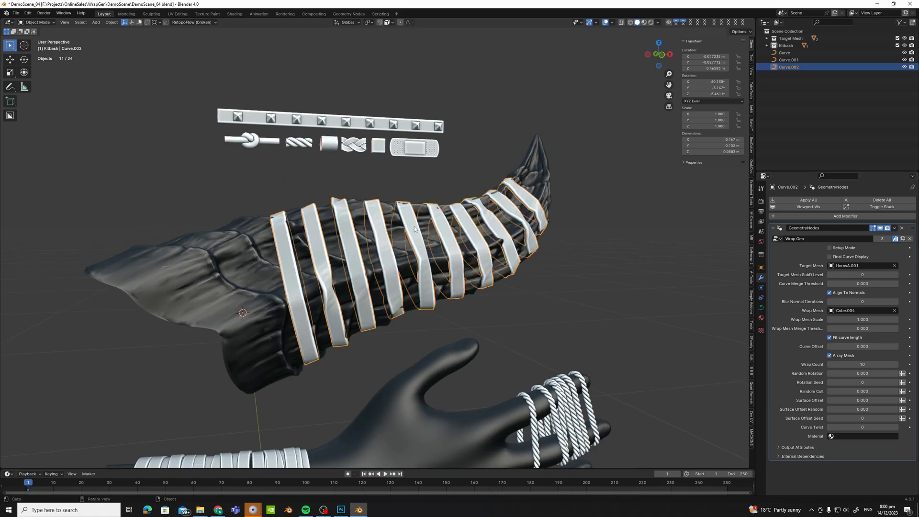
alt+middle_click(348, 249)
scroll(371, 254, up, 7)
scroll(373, 263, down, 3)
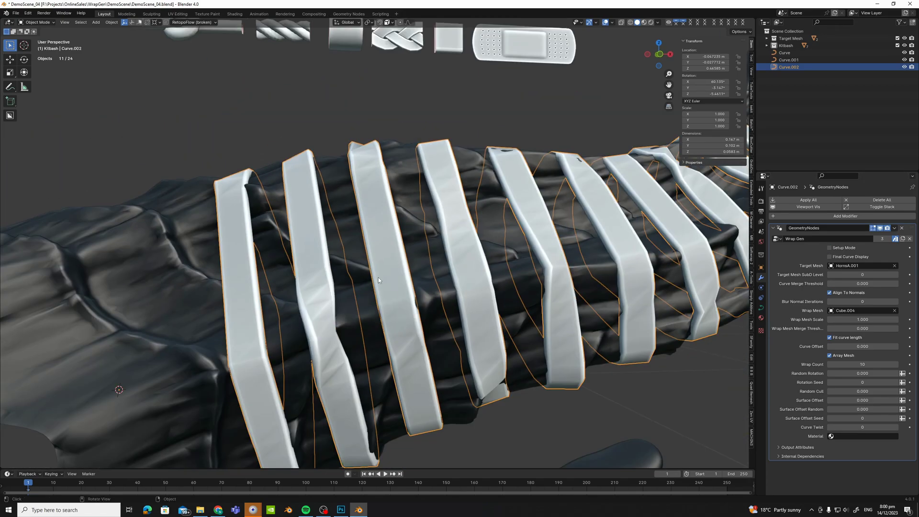
Isolate the horn to examine its wireframe and surface bumps, and bring the other objects back into view.
key(shift+w)
middle_drag(378, 278, 409, 323)
click(347, 301)
key(ctrl+f)
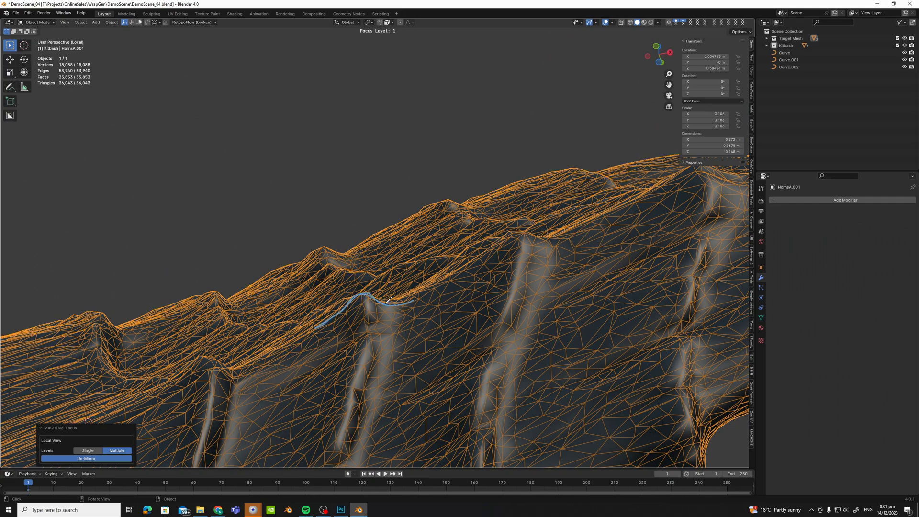
key(f)
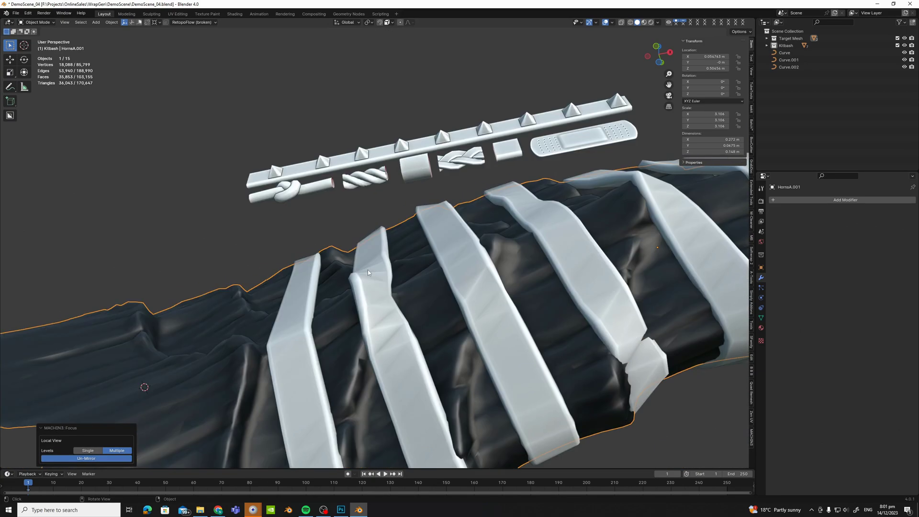
Select the horn wrap and set its Blur Normal Iterations to 5 to smooth the twisted straps.
click(368, 272)
middle_drag(367, 273, 386, 314)
scroll(395, 259, down, 3)
middle_drag(396, 258, 349, 262)
shift+middle_drag(413, 266, 430, 263)
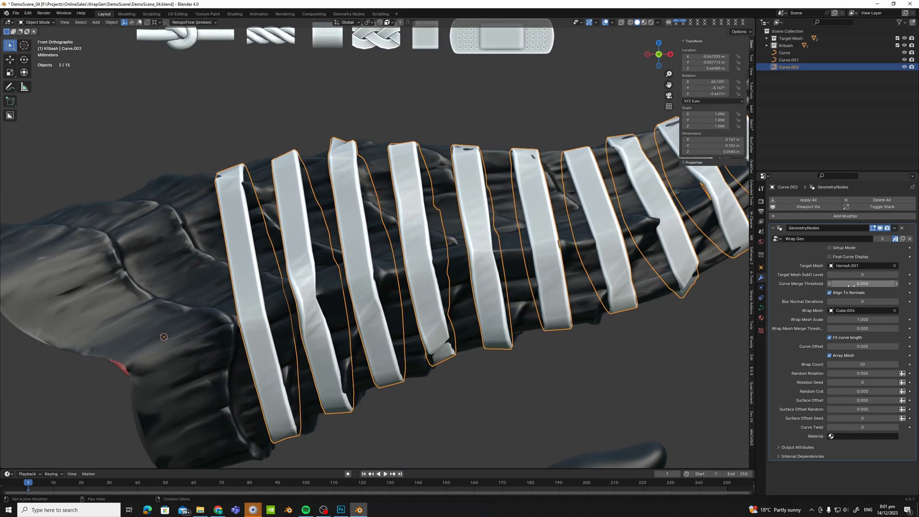
shift+middle_drag(588, 237, 695, 238)
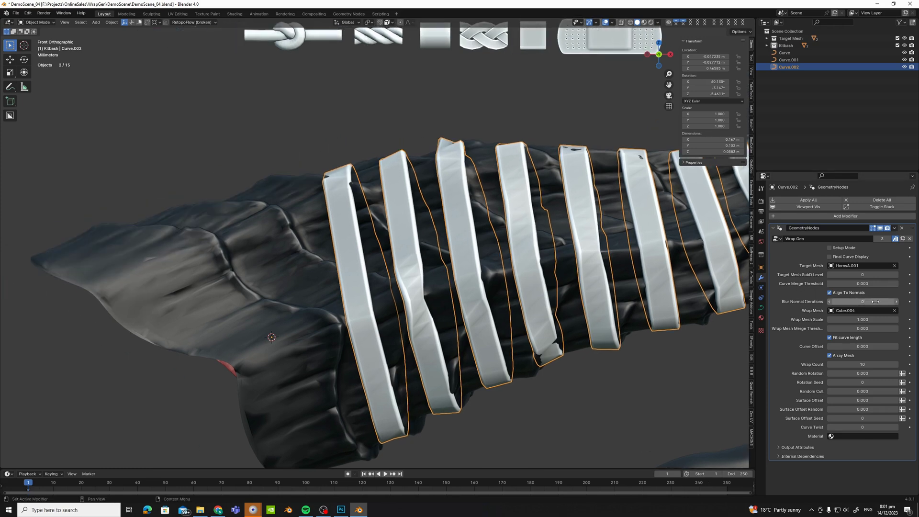
click(874, 300)
text(5)
key(Return)
middle_drag(505, 159, 452, 166)
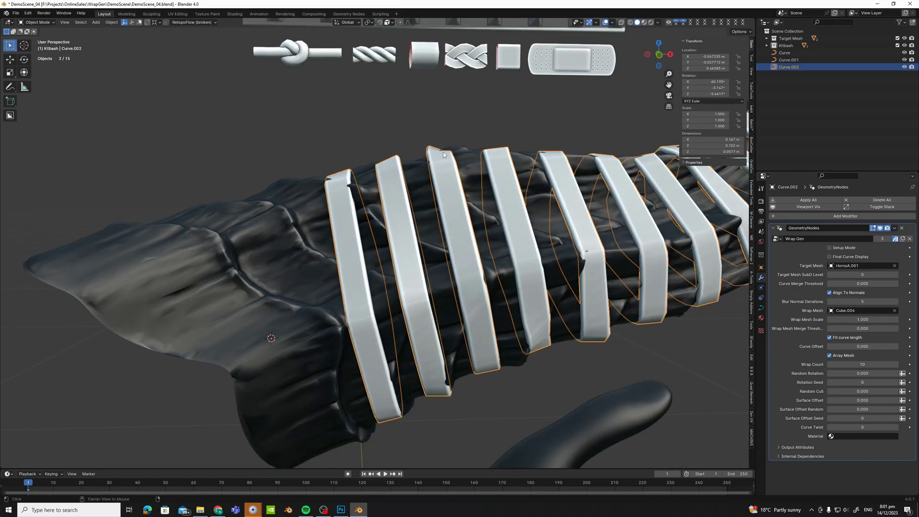
Set the horn wrap's Wrap Mesh Scale to 0.75.
middle_drag(454, 323, 417, 275)
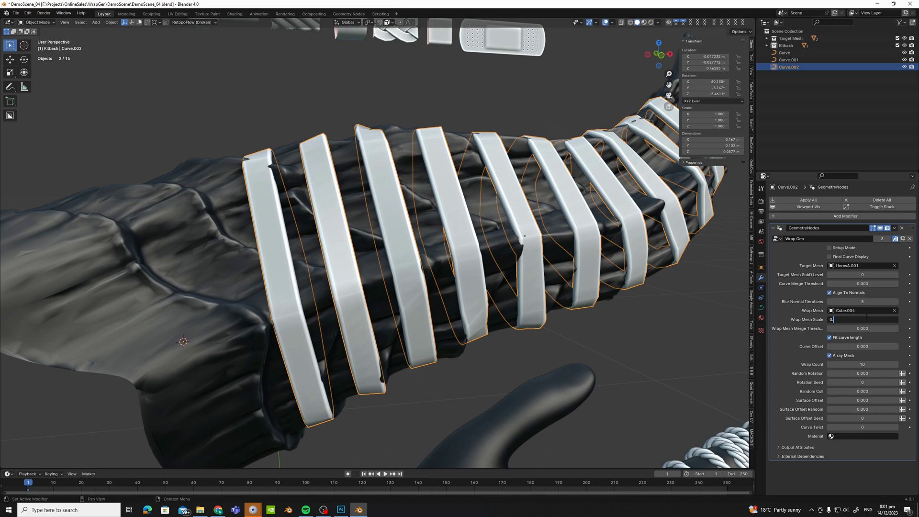
key(Return)
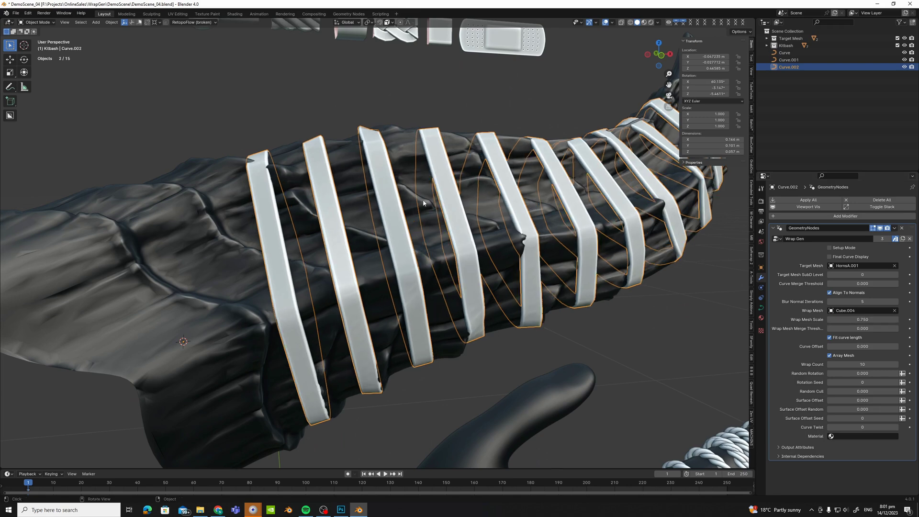
shift+middle_drag(423, 213, 414, 192)
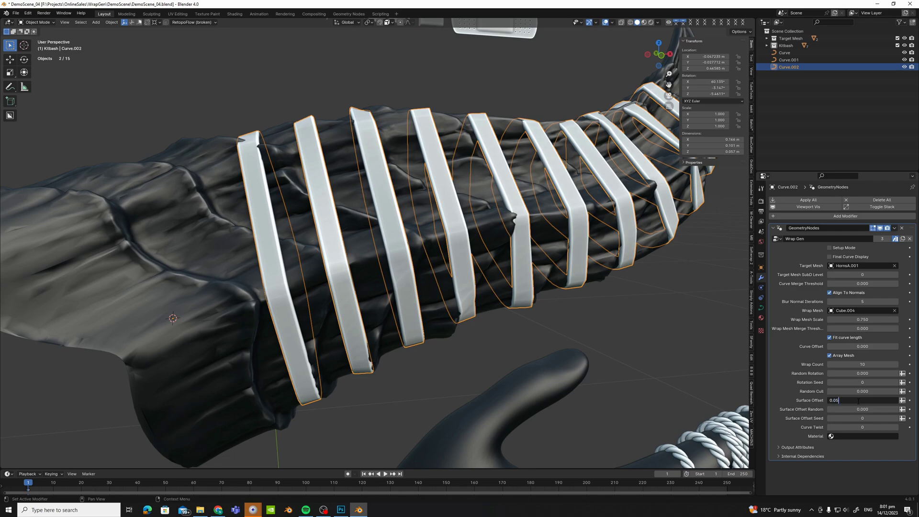
Set the horn wrap's Surface Offset to 0.05 to lift the straps off the horn.
key(Return)
scroll(553, 287, down, 1)
middle_drag(554, 288, 550, 295)
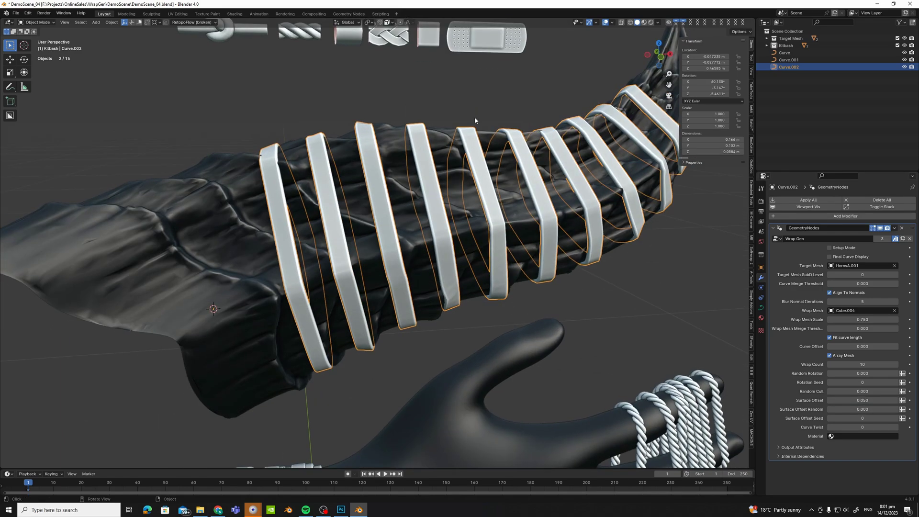
click(482, 123)
scroll(483, 123, down, 2)
middle_drag(474, 174, 447, 193)
click(438, 195)
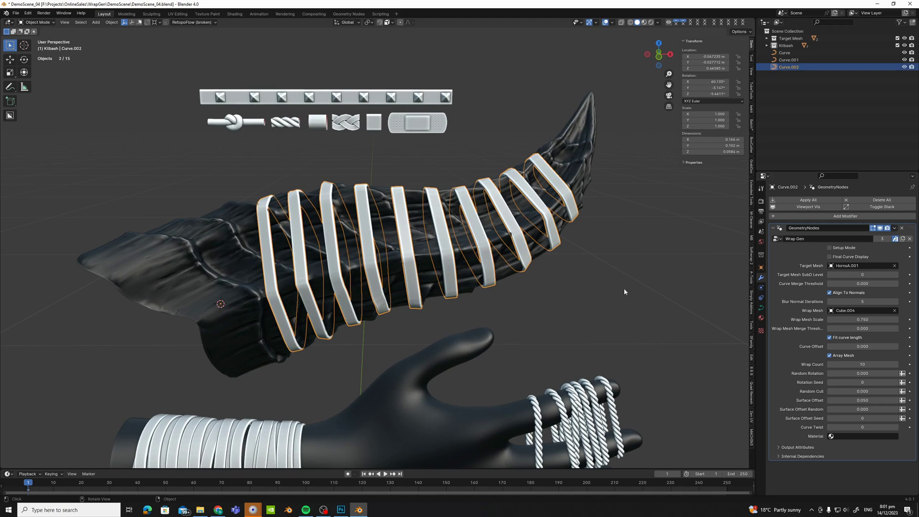
Set the horn wrap's Random Rotation to 10.
click(870, 373)
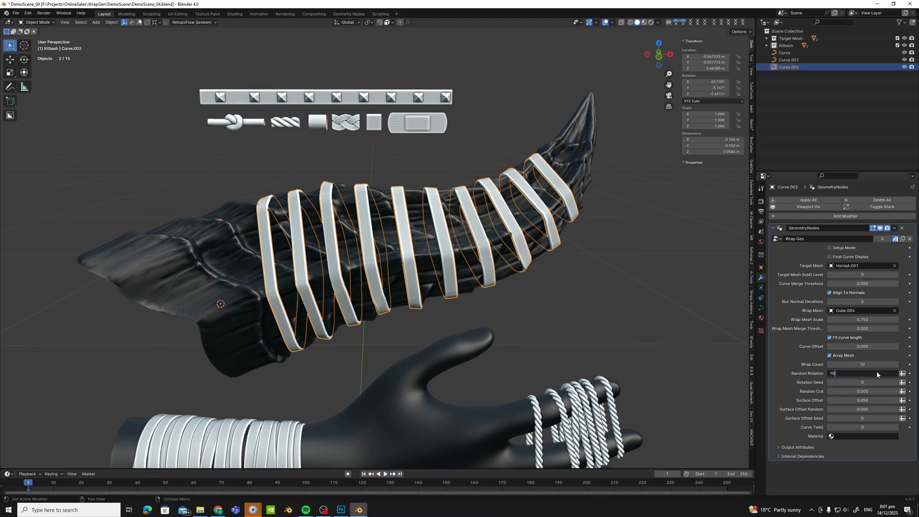
text(10)
key(Return)
Deselect everything and examine the straps around the horn from several angles.
scroll(412, 186, up, 2)
middle_drag(399, 183, 417, 179)
scroll(417, 179, down, 2)
key(shift+z)
click(418, 178)
key(shift+z)
scroll(447, 208, down, 4)
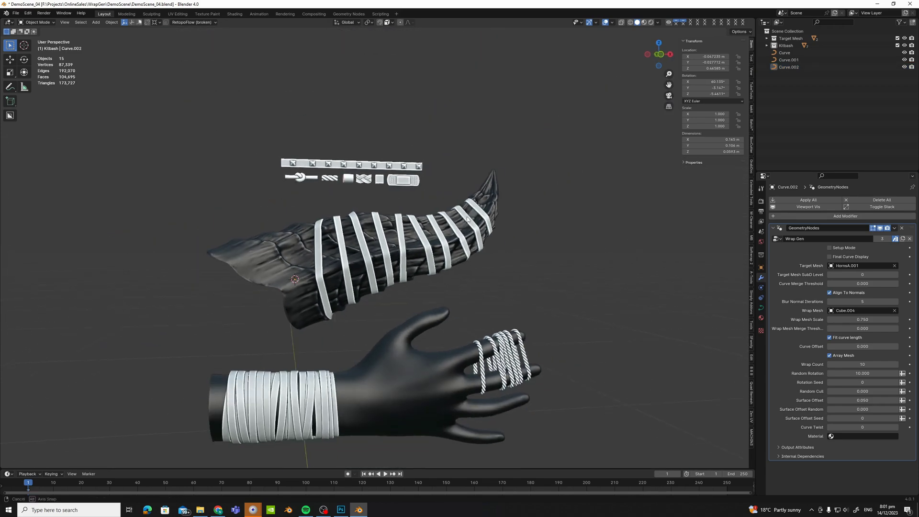
scroll(447, 211, up, 4)
middle_drag(447, 210, 431, 222)
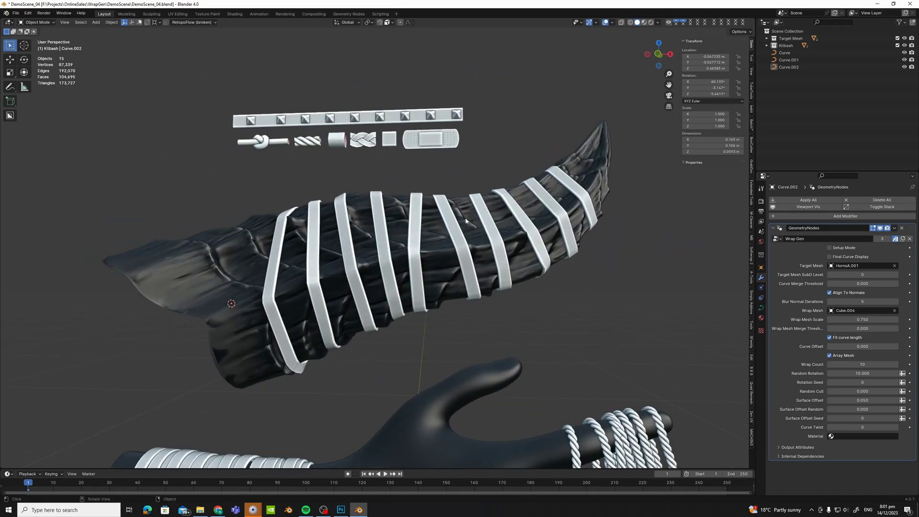